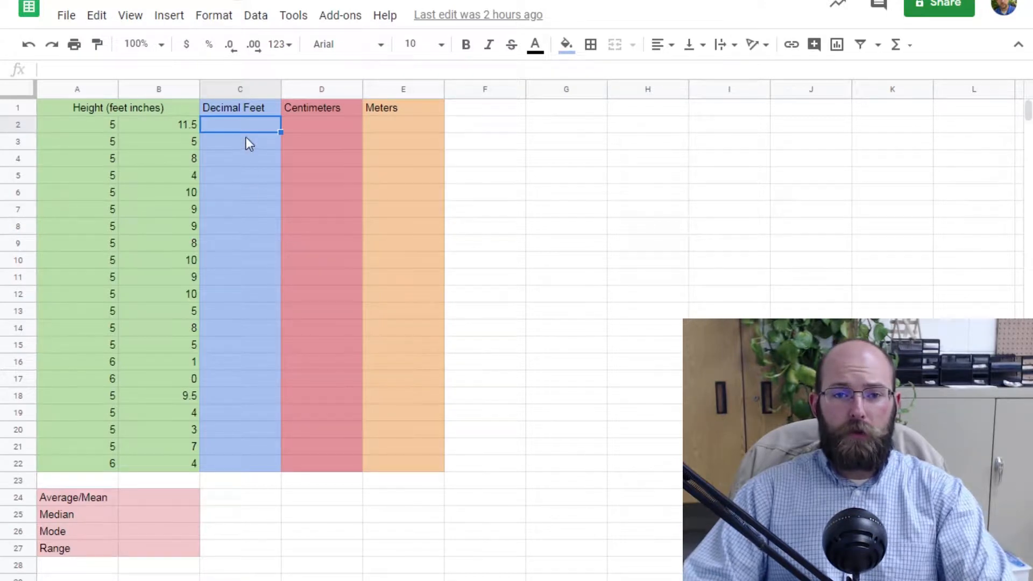
Step: Enter the formula =A2+B2/12 in cell C2 to convert the first height to decimal feet
left_click_drag(246, 142, 237, 430)
left_click(333, 291)
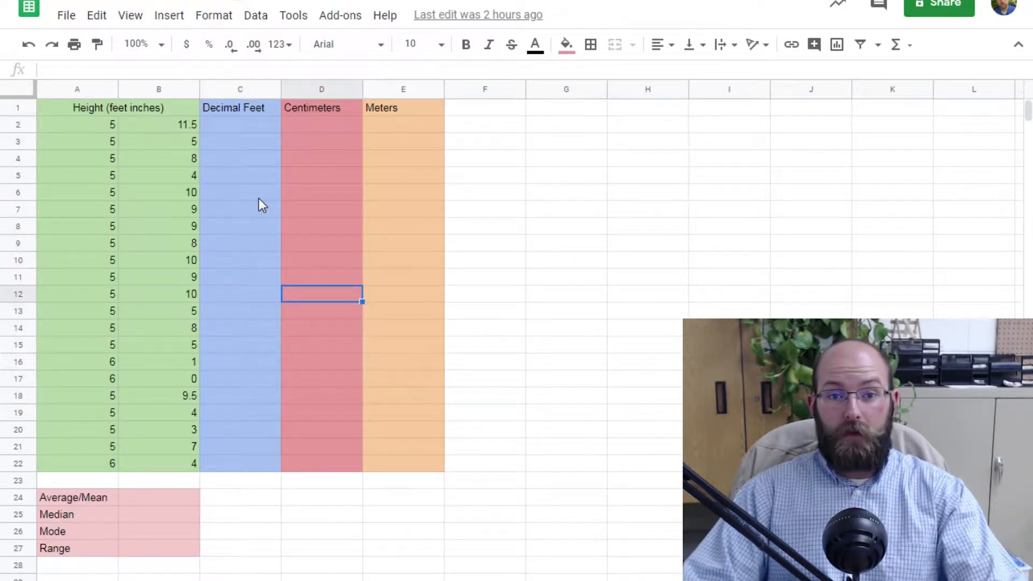
left_click(247, 129)
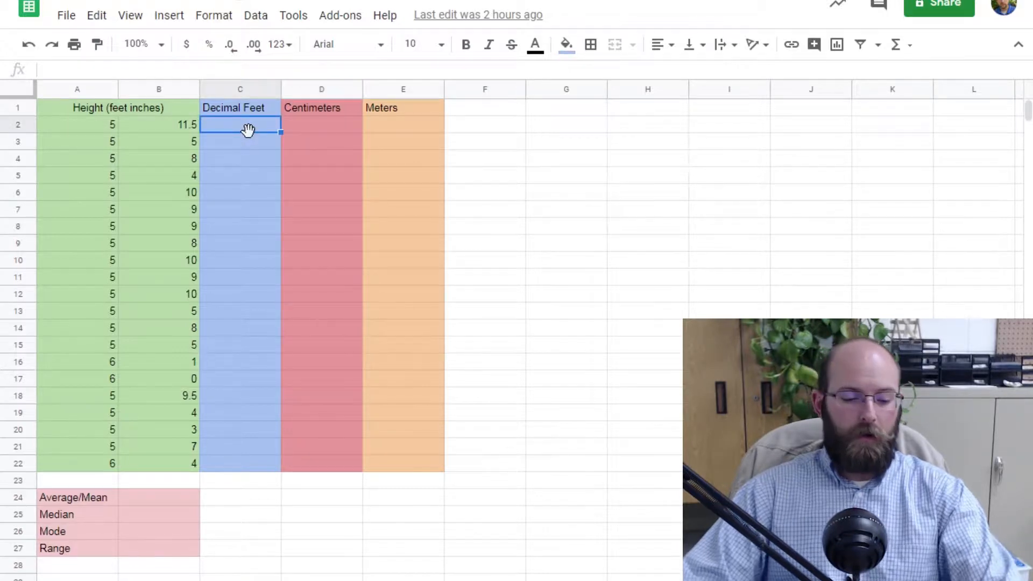
type("=")
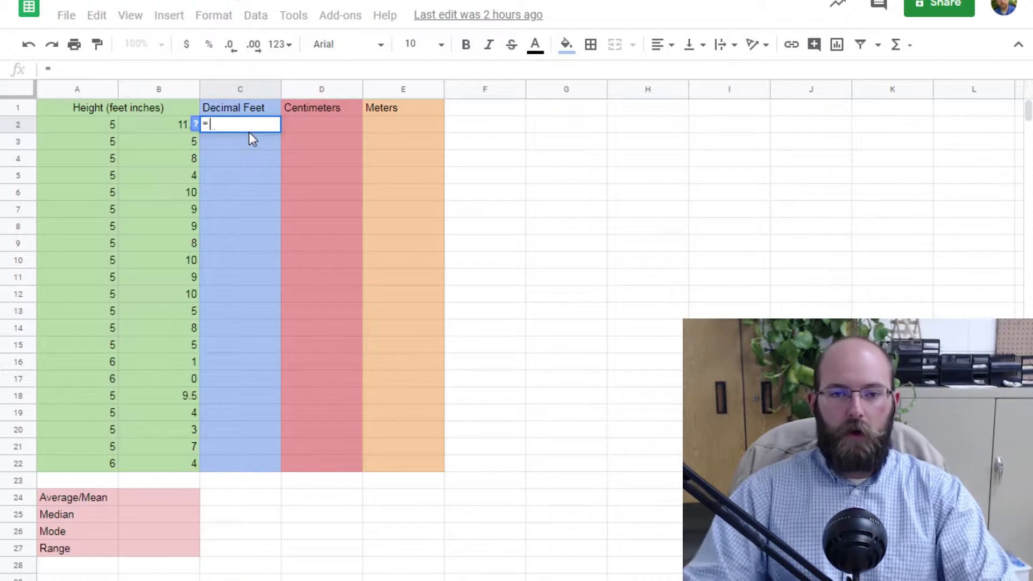
left_click(96, 129)
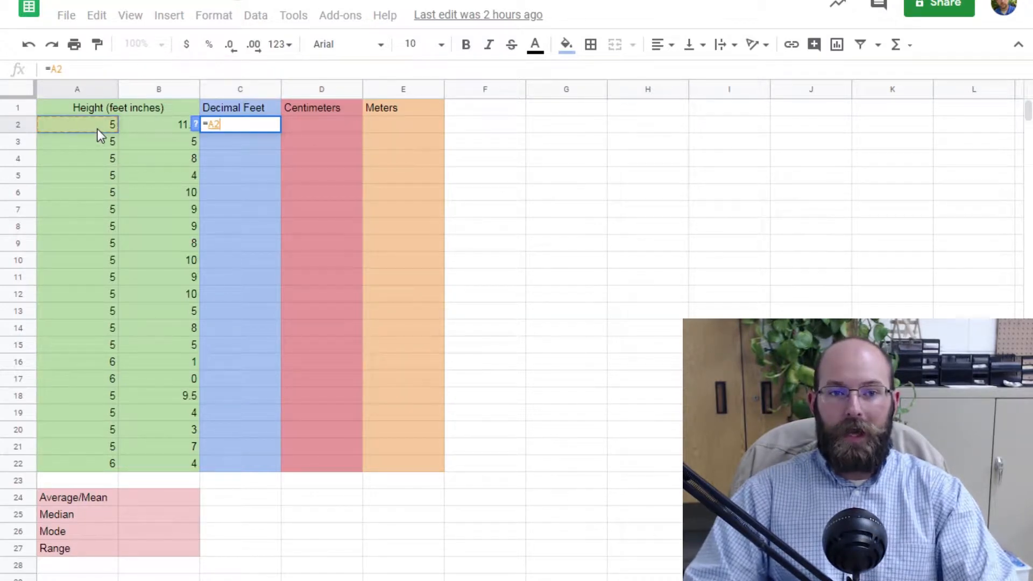
type("+")
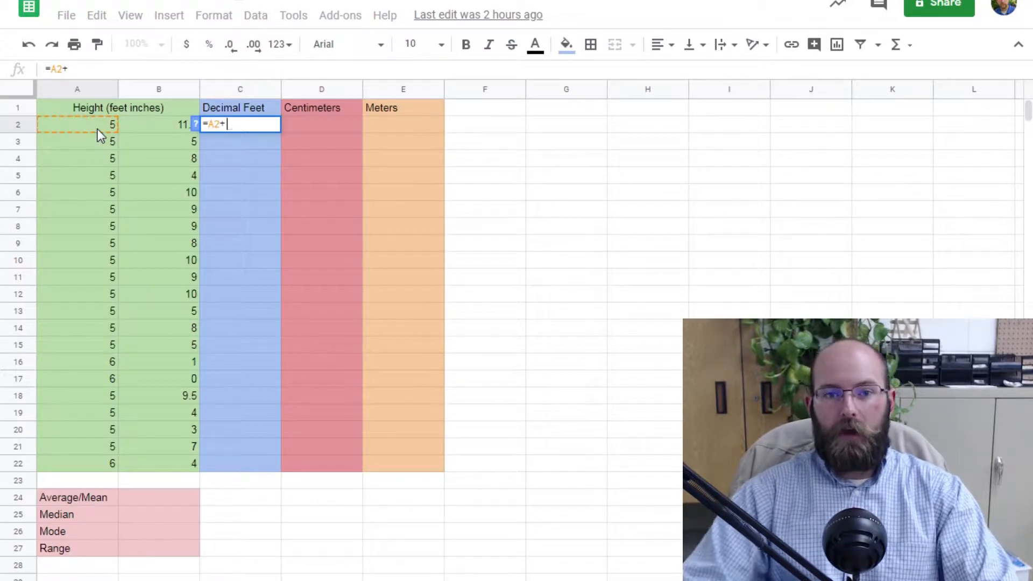
left_click(161, 125)
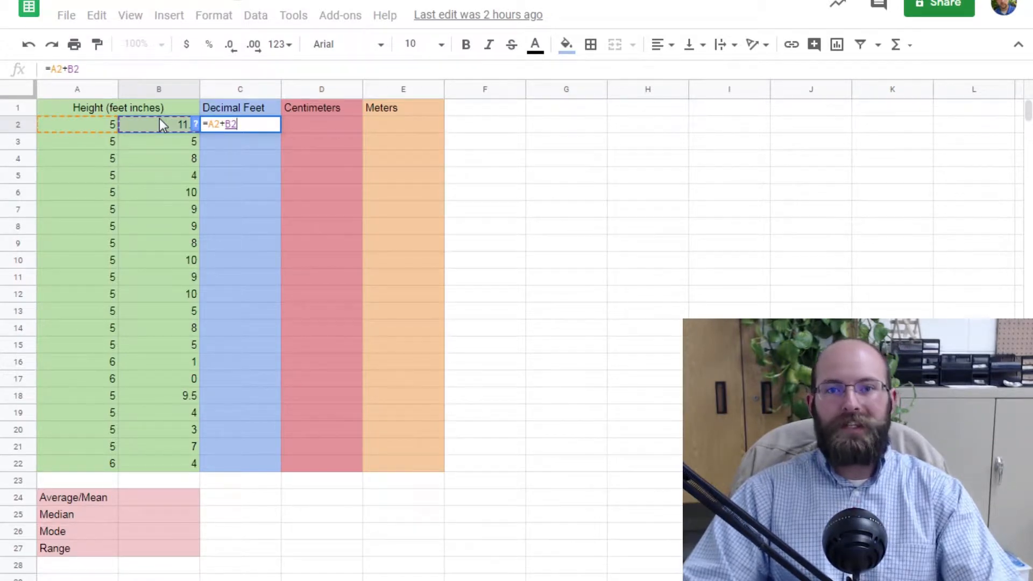
type("/12")
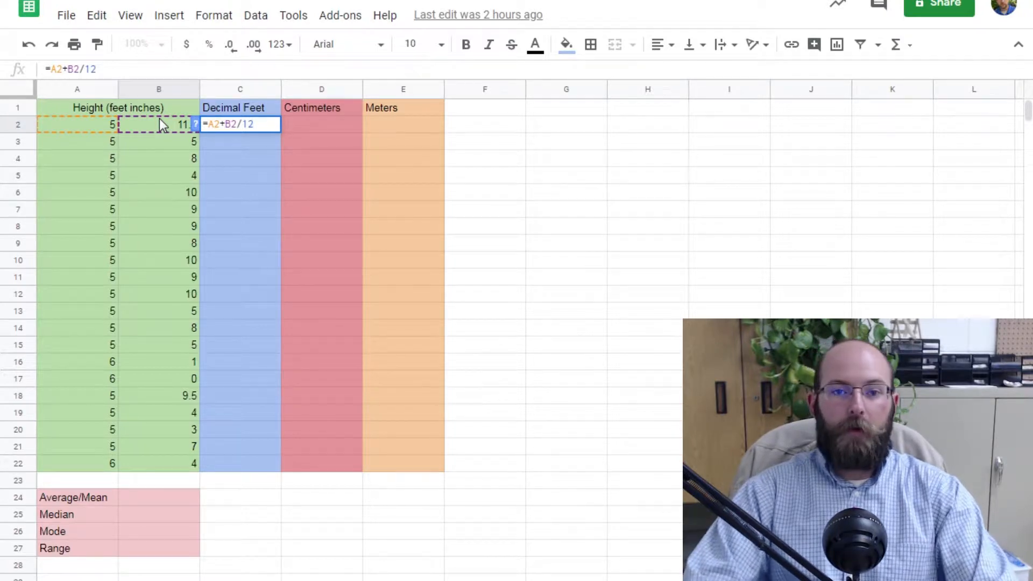
key("Return")
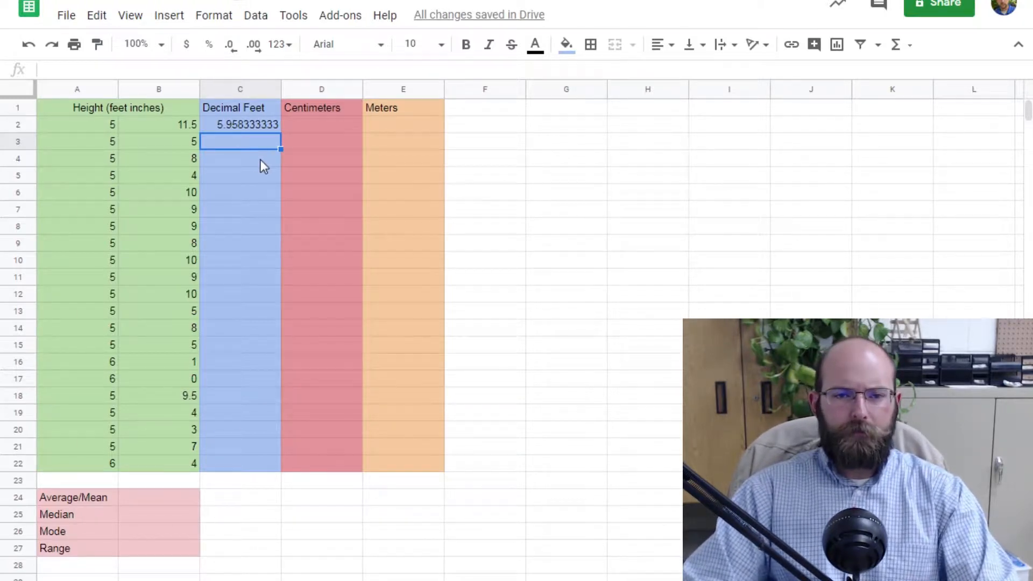
Step: Enter the formula =A3+B3/12 in cell C3 of the Decimal Feet column
type("=")
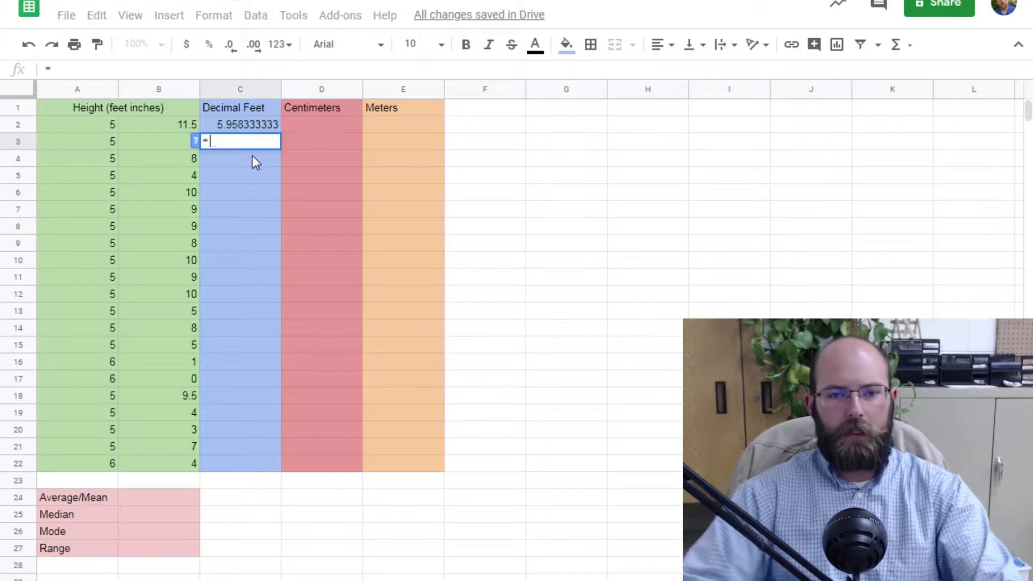
type("b3")
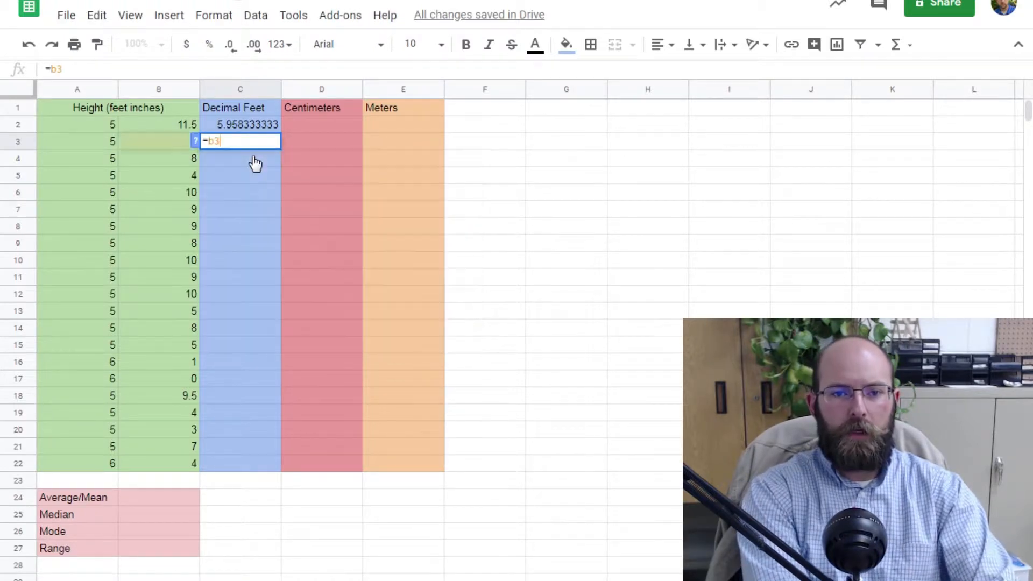
key("BackSpace")
key("BackSpace")
type("a")
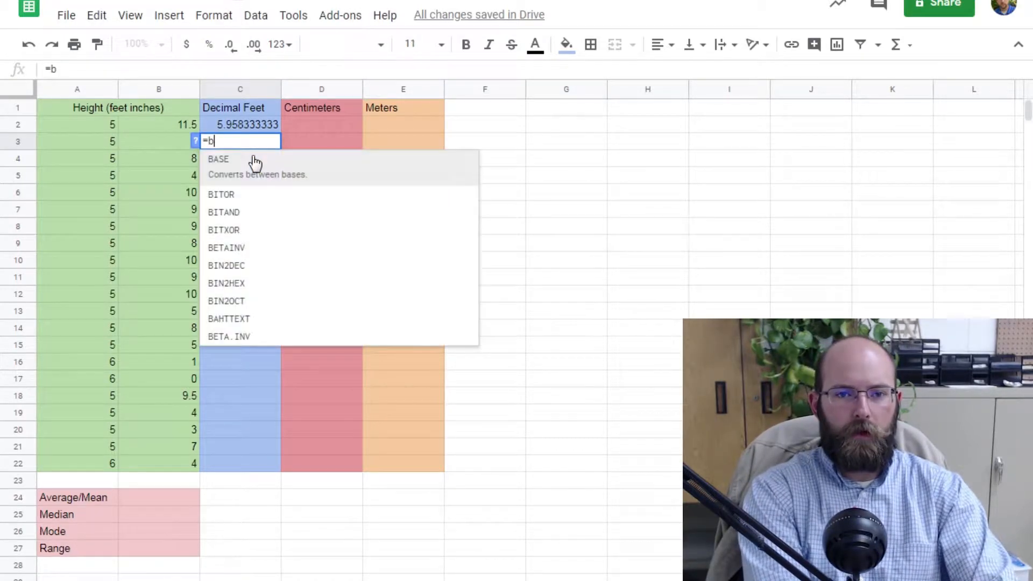
type("3")
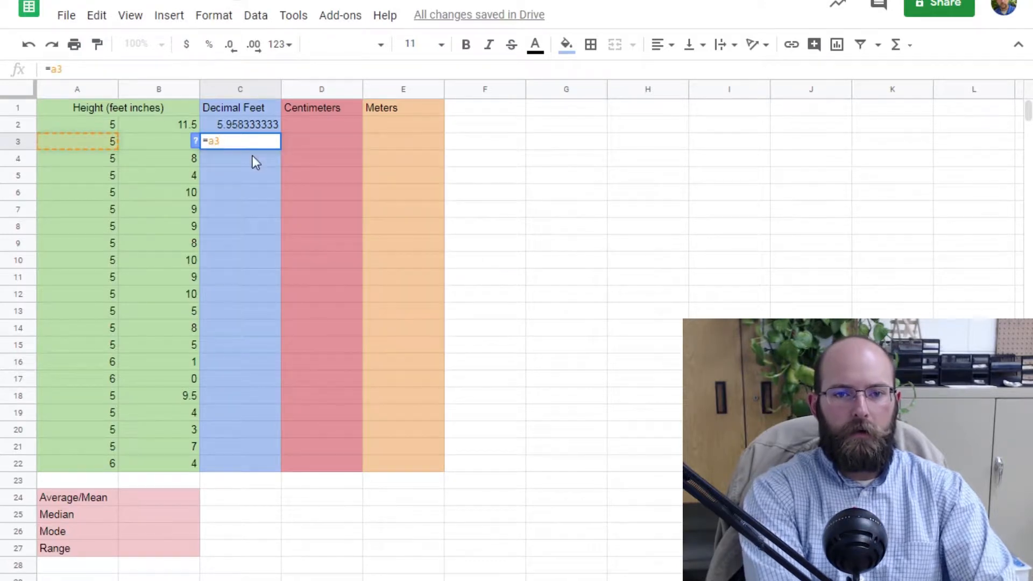
type("+b")
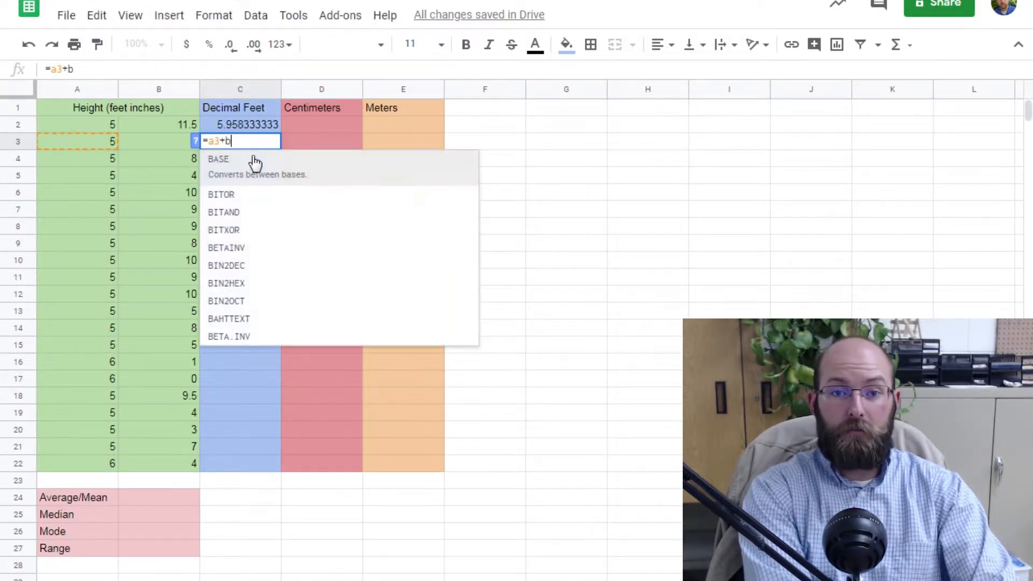
type("3/12")
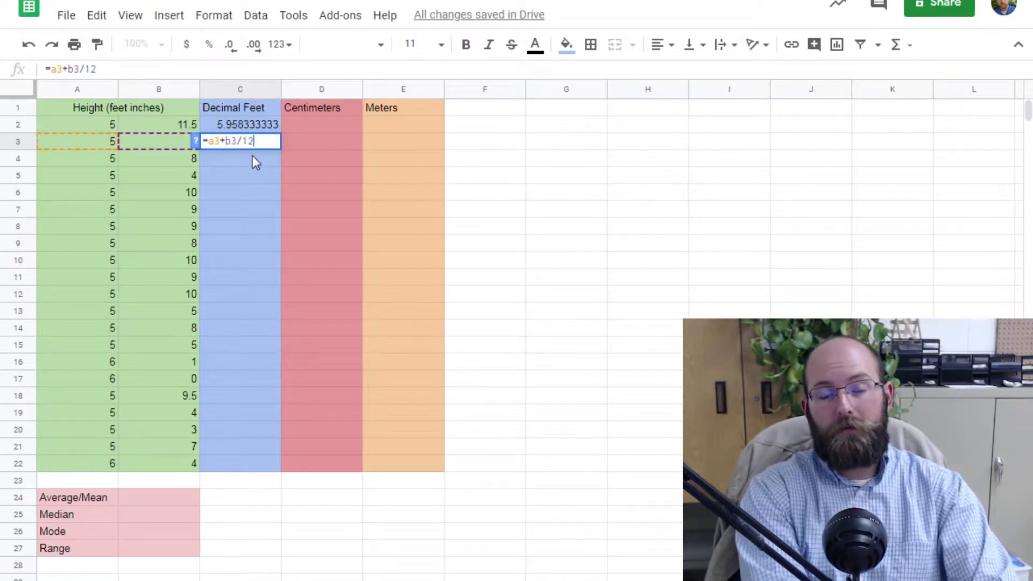
key("Return")
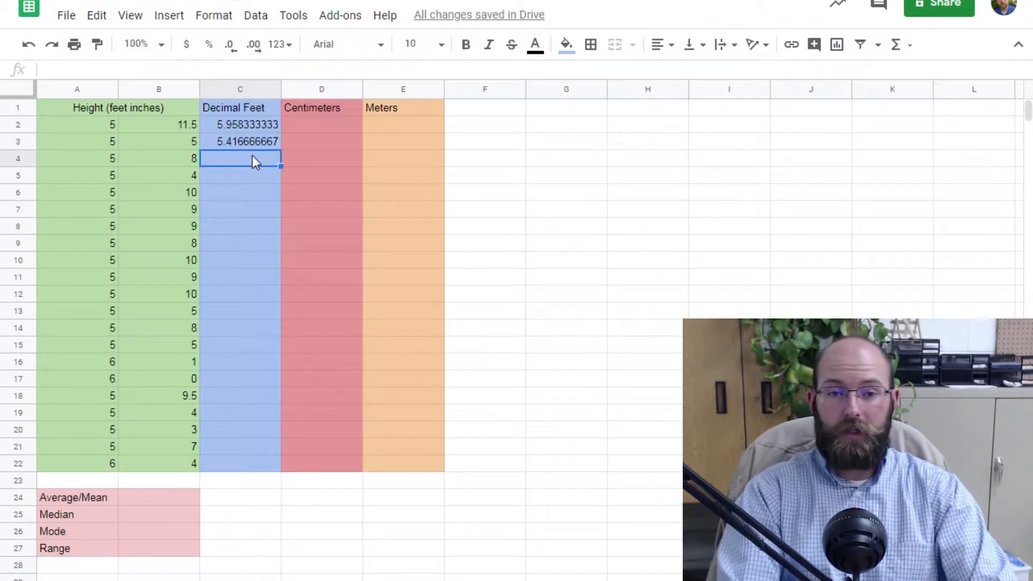
Step: Fill the C3 formula down through cell C7 and check the copied formula in C6
key("Up")
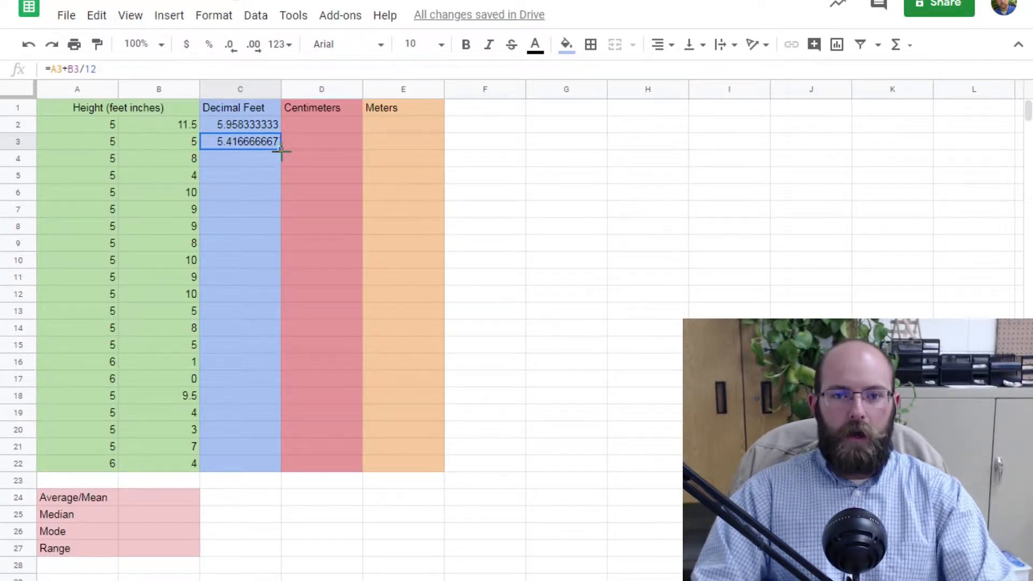
left_click_drag(281, 150, 273, 211)
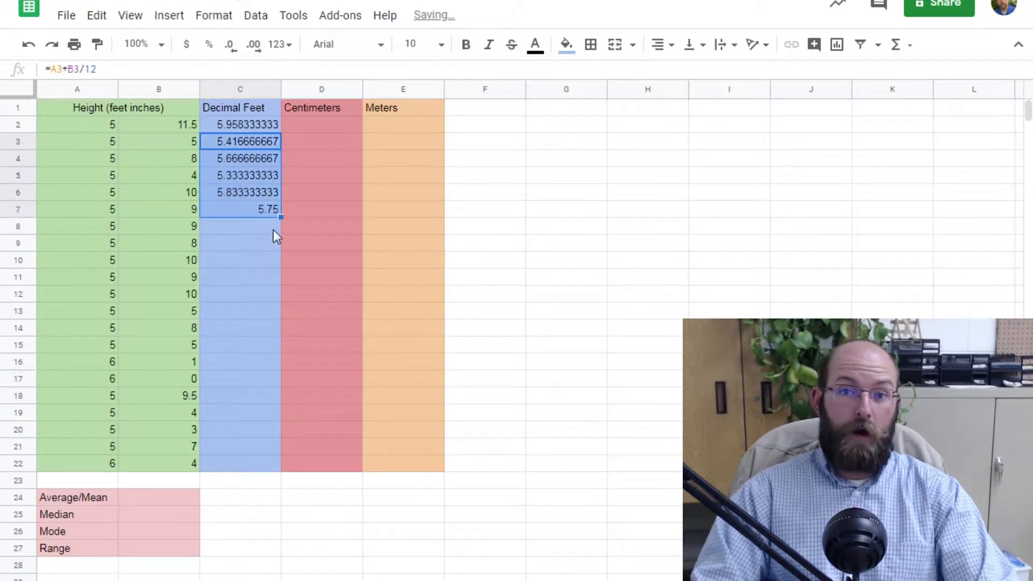
left_click(272, 200)
key("Return")
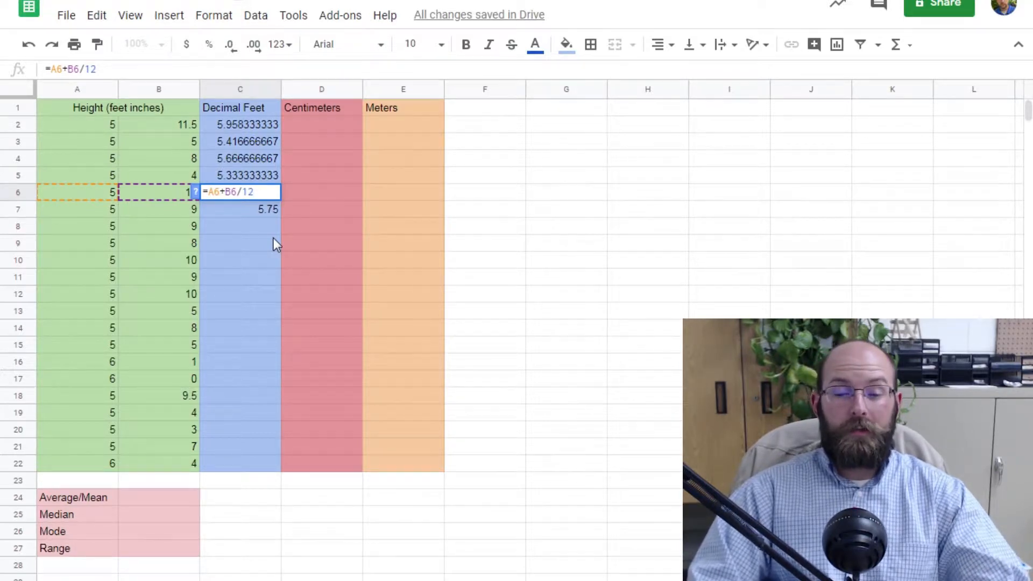
left_click(273, 240)
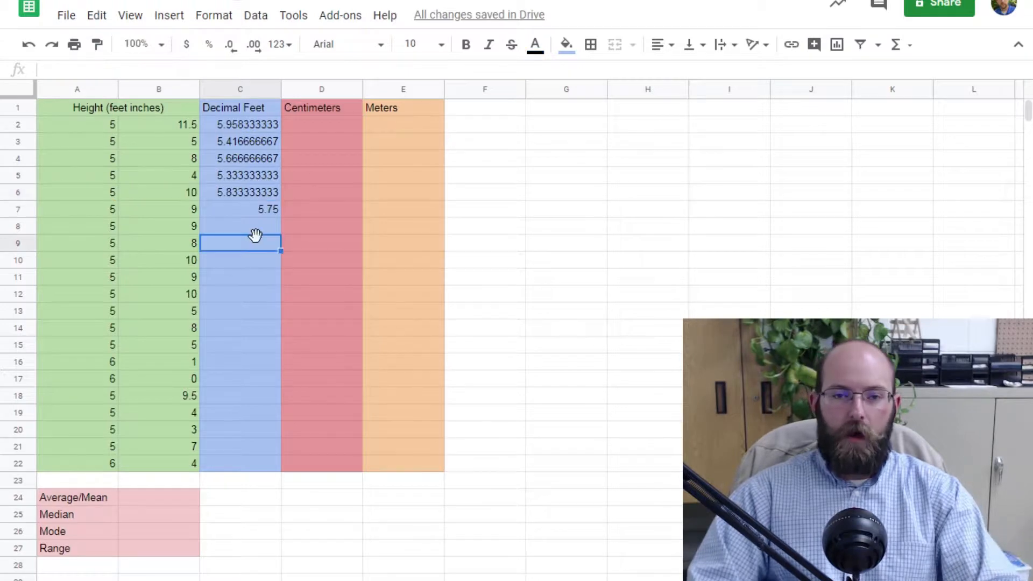
Step: Fill the decimal-feet formula from C7 down through C22 and review the formulas in C7 and C6
left_click(274, 210)
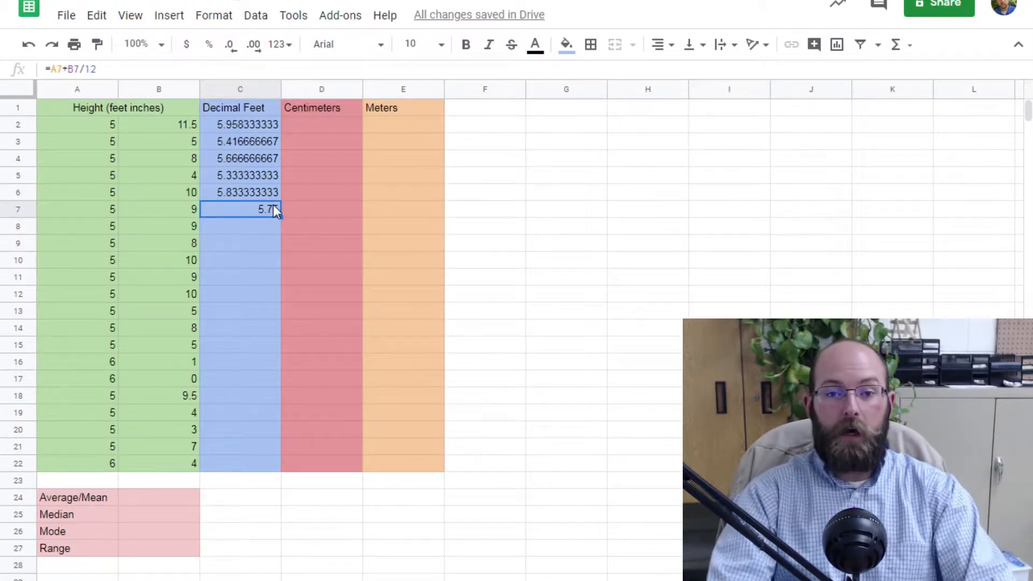
key("shift+Down")
key("shift+Down")
key("shift+Down")
key("shift+Down")
key("shift+Down")
key("shift+Down")
key("shift+Down")
key("shift+Down")
key("shift+Down")
key("shift+Down")
key("shift+Down")
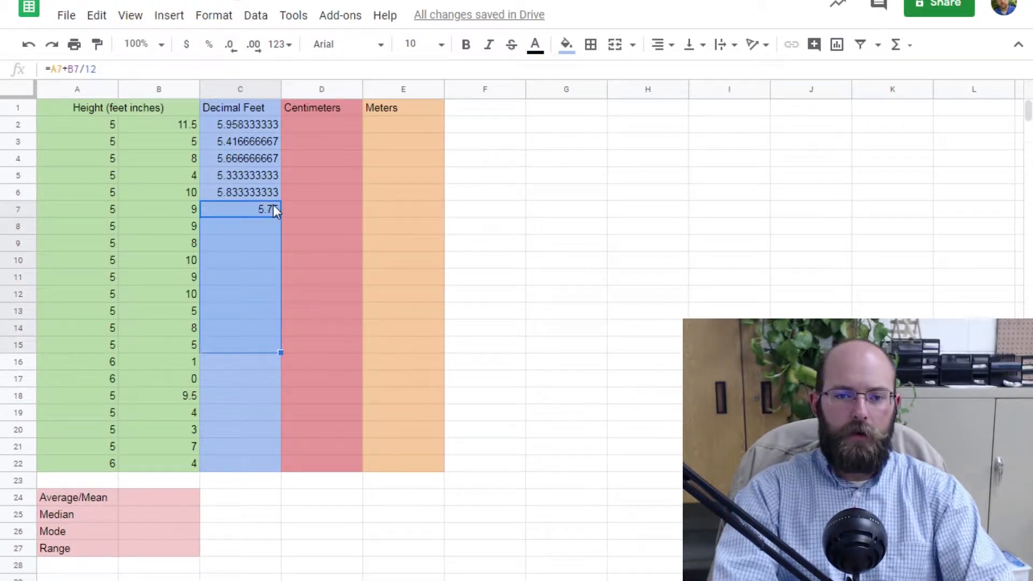
key("shift+Down")
key("shift+Down")
key("shift+Down")
key("shift+Down")
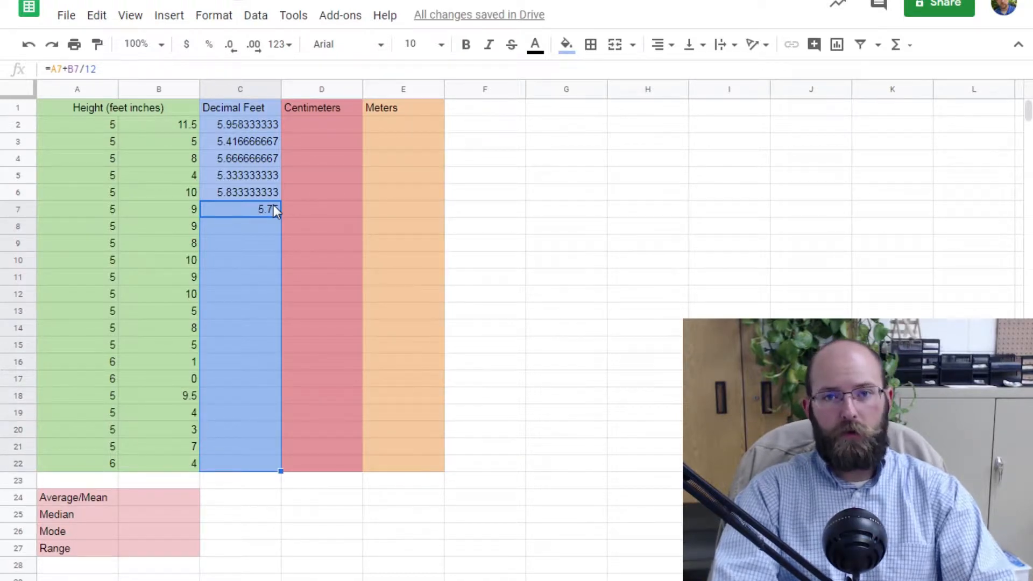
key("ctrl+d")
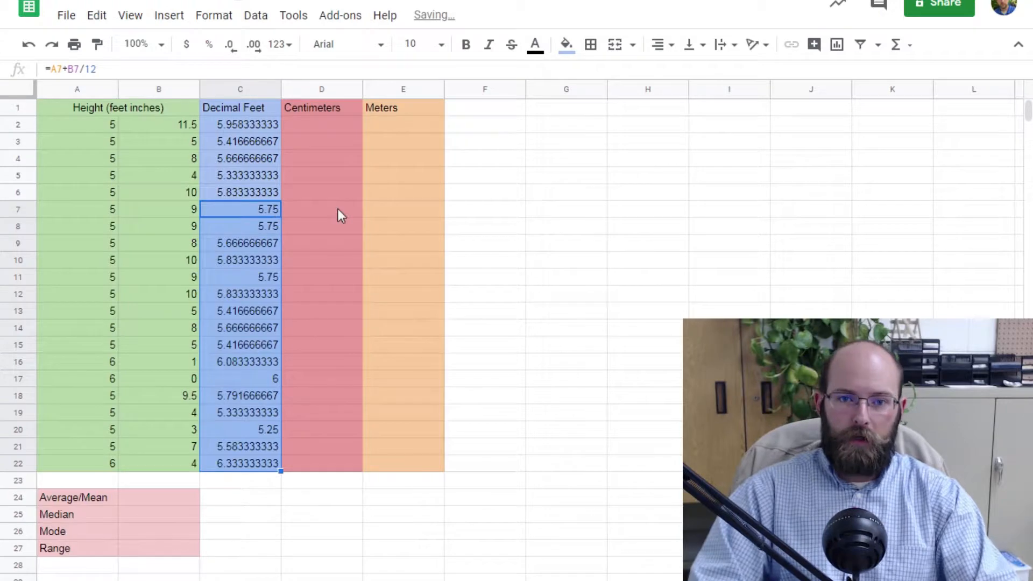
left_click(244, 215)
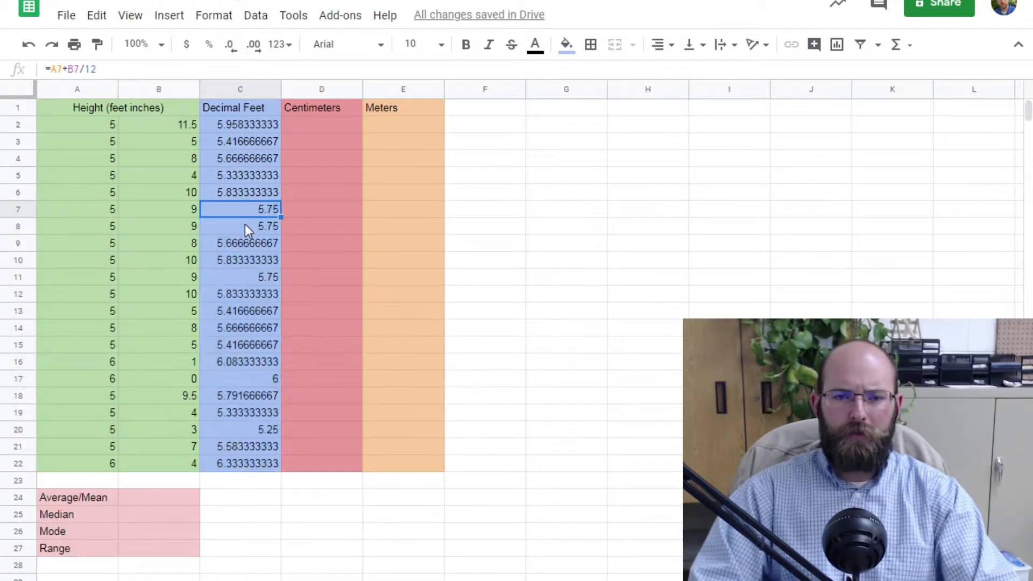
left_click(253, 190)
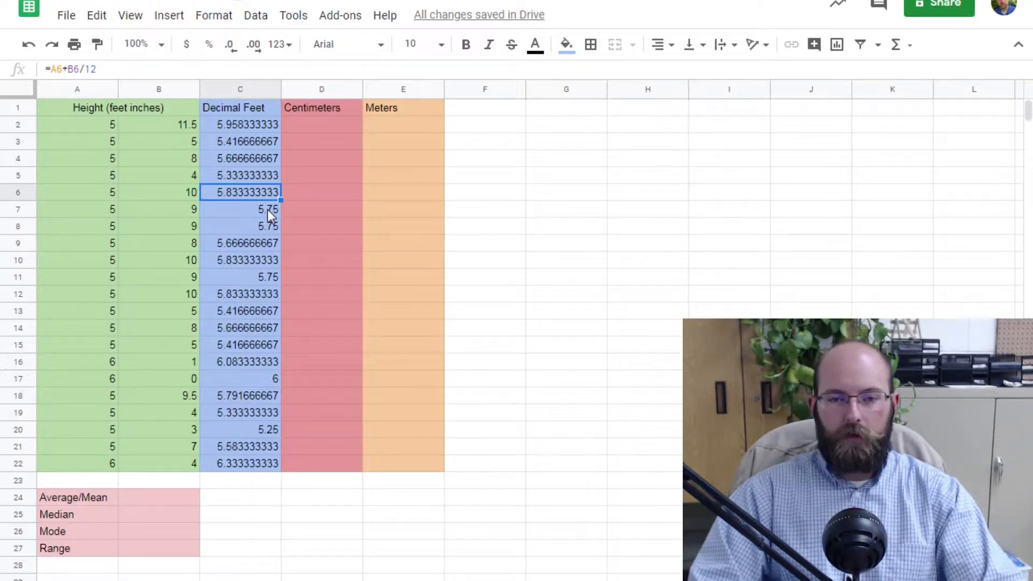
Step: Format the whole Decimal Feet column to show three decimal places
left_click(240, 88)
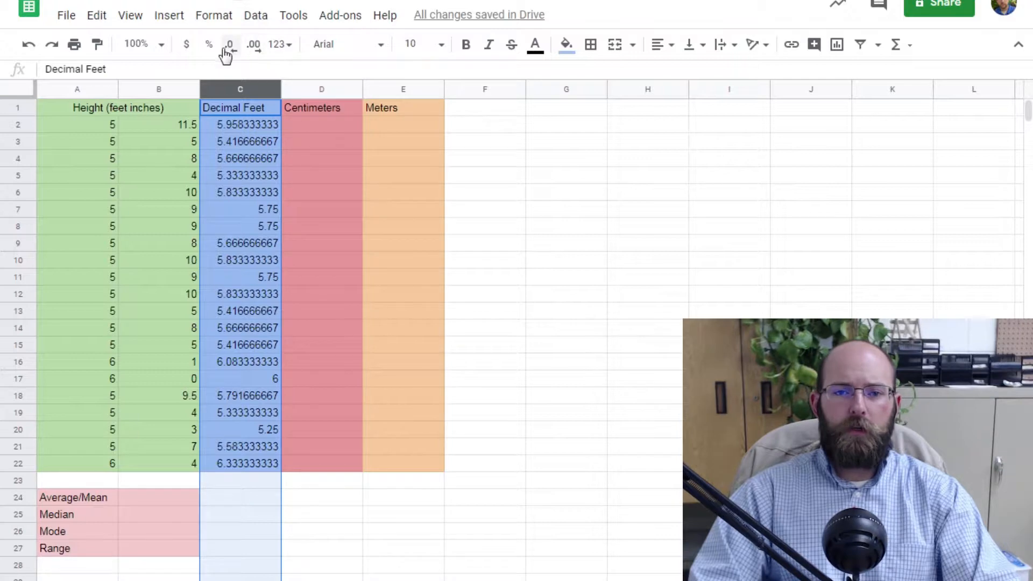
left_click(253, 54)
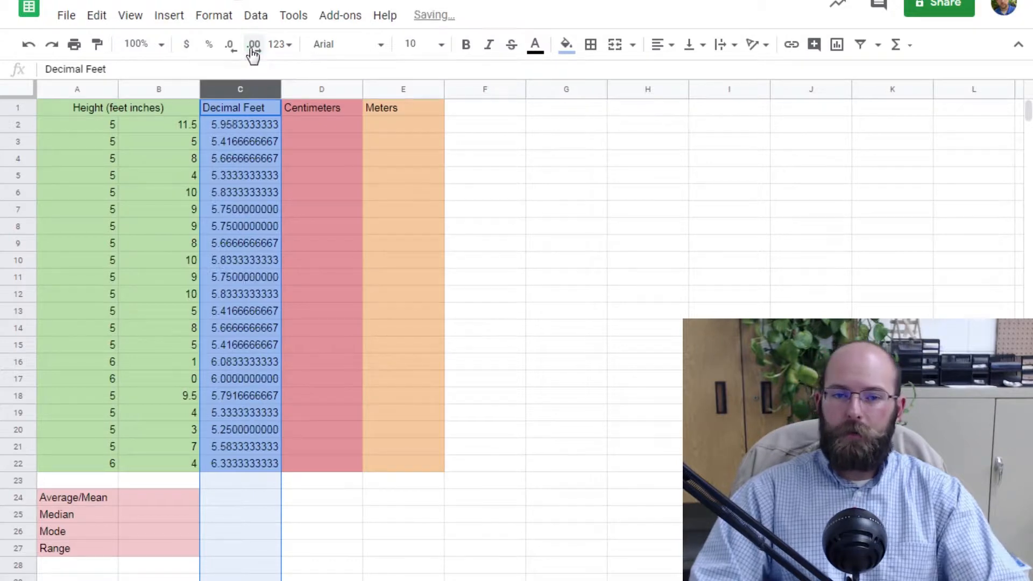
left_click(253, 53)
left_click(253, 54)
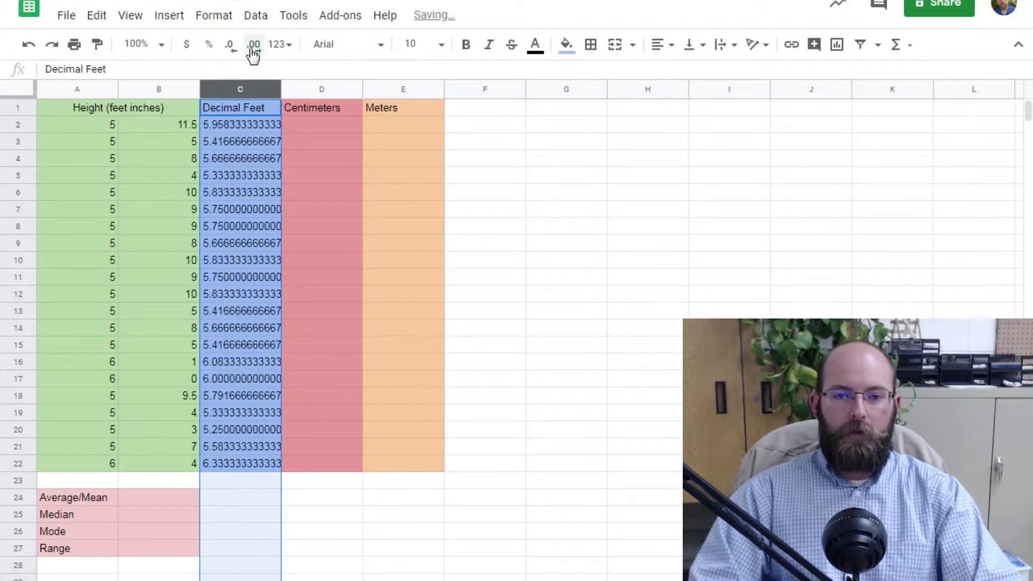
left_click(252, 54)
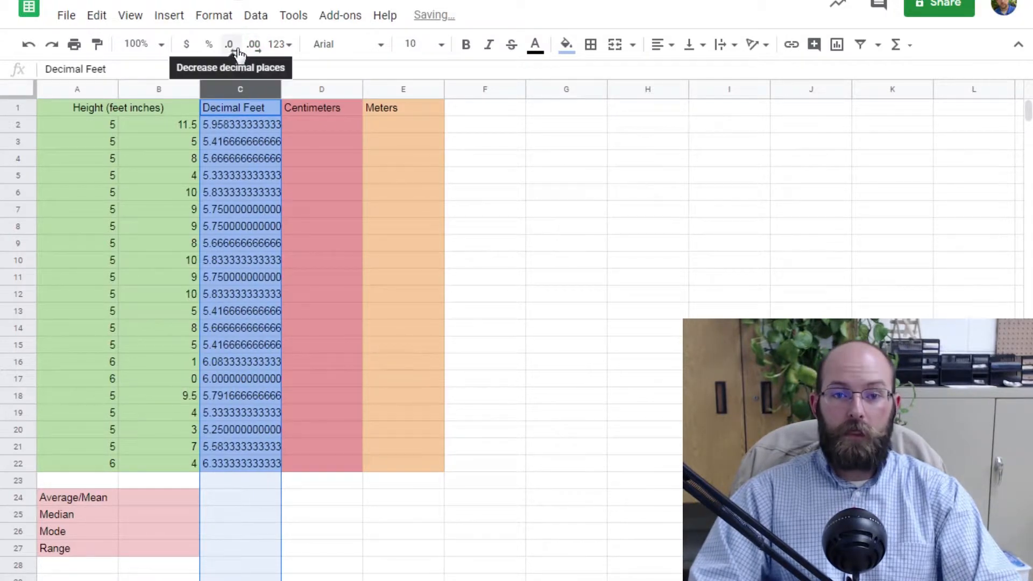
left_click(231, 51)
left_click(231, 52)
left_click(229, 47)
left_click(230, 47)
left_click(230, 47)
left_click(230, 47)
left_click(229, 47)
left_click(229, 48)
left_click(230, 48)
left_click(230, 52)
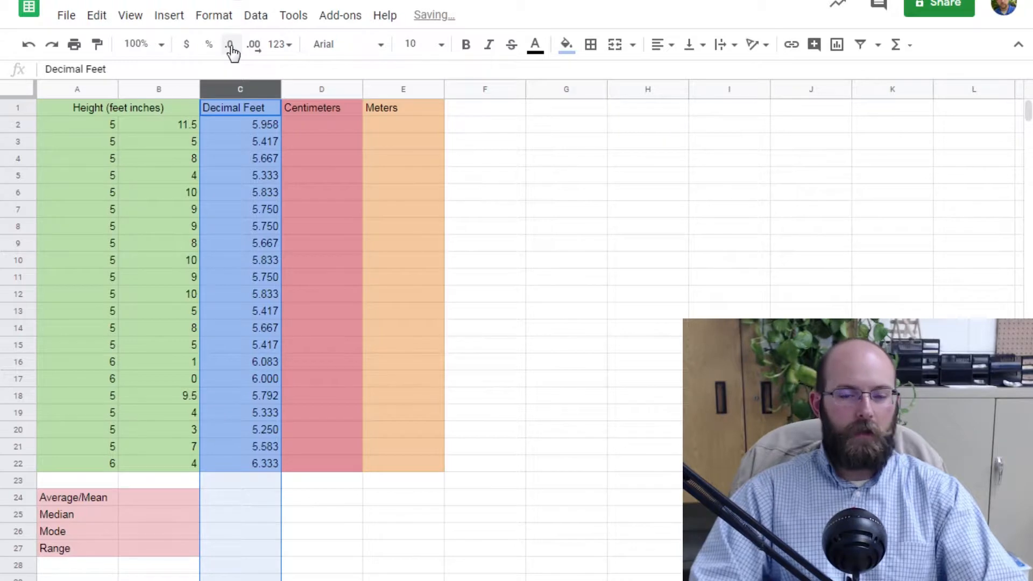
Step: Enter the formula =C2*12*2.54 in cell D2 to convert the first height to centimeters
left_click(314, 125)
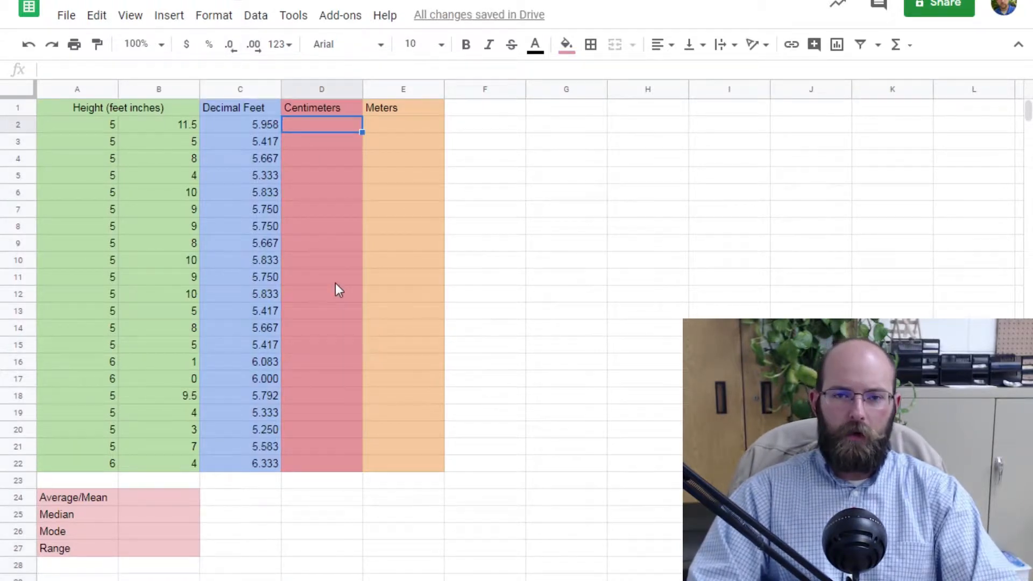
type("=C2")
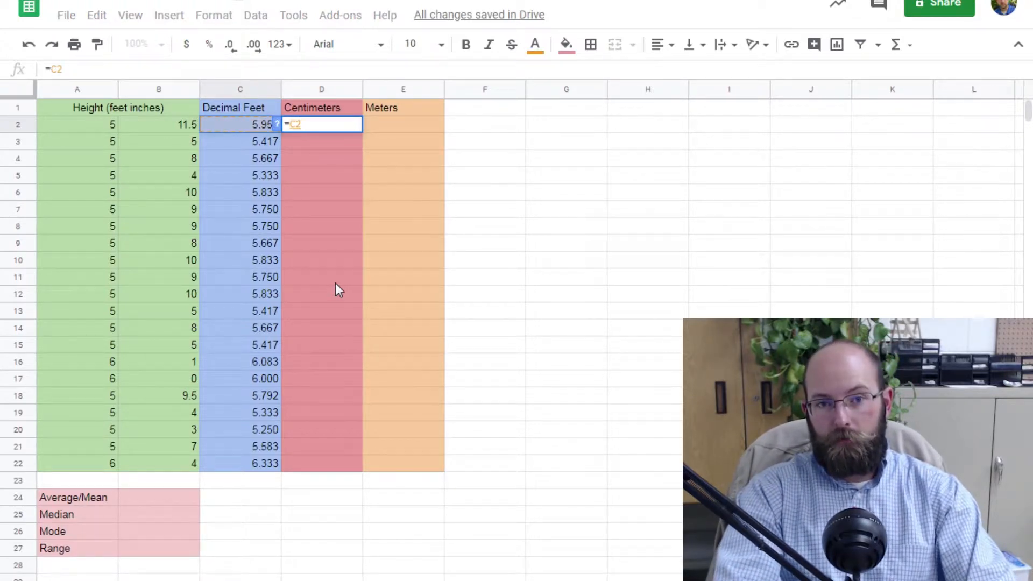
type("*12")
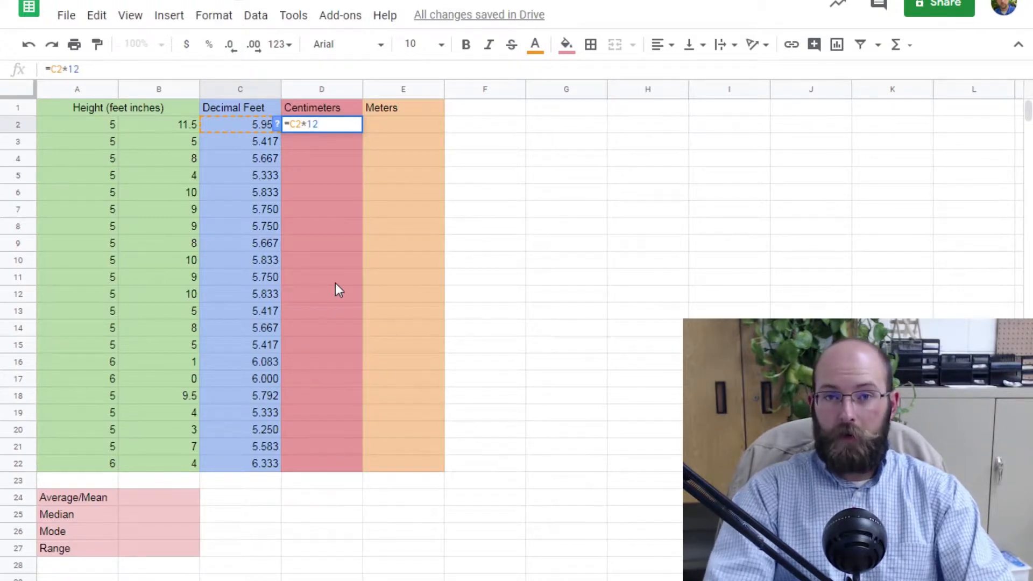
type("*")
type("2.54")
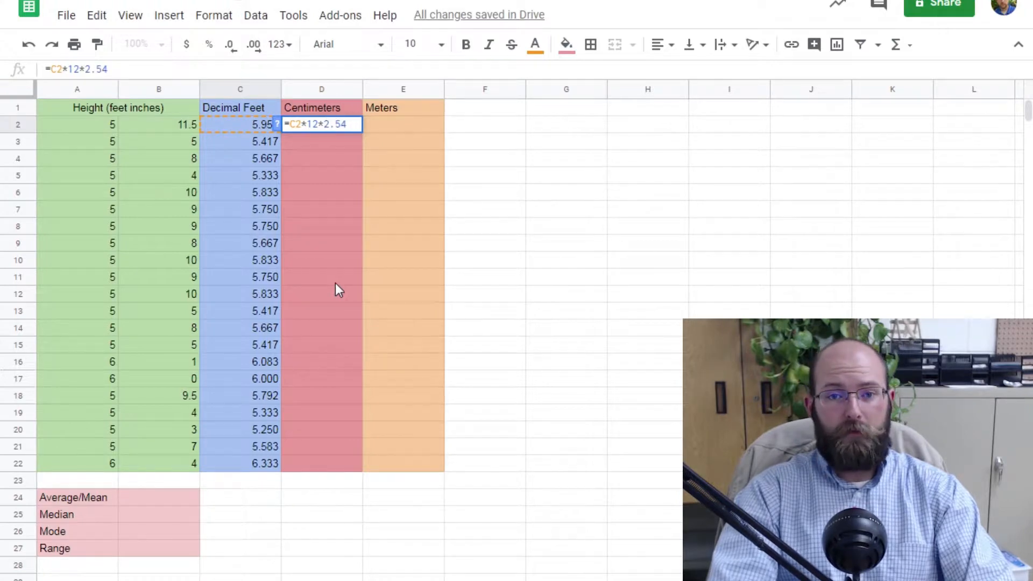
key("Return")
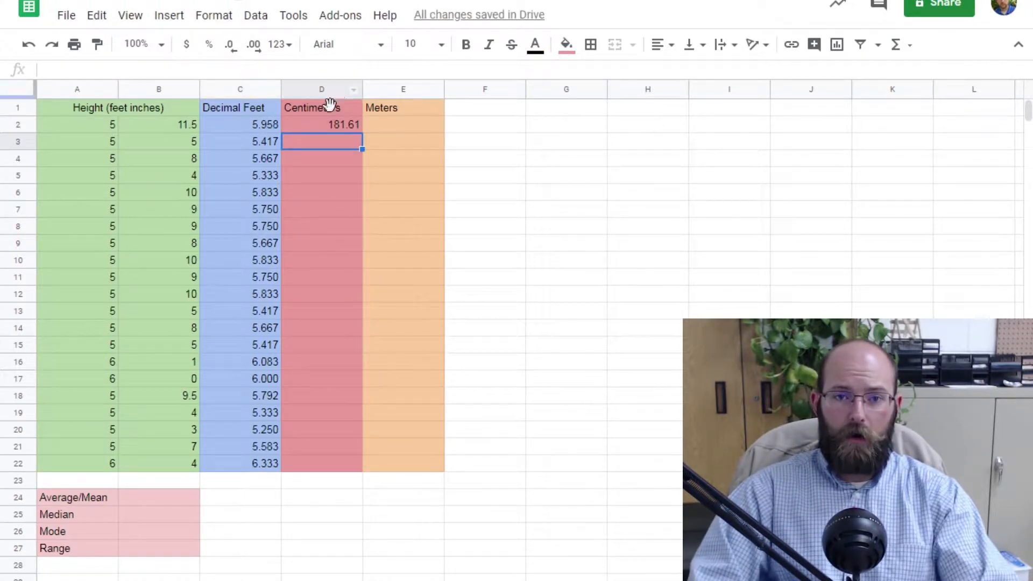
Step: Fill the centimeters formula from D2 down through D22
left_click(350, 127)
left_click_drag(361, 132, 344, 471)
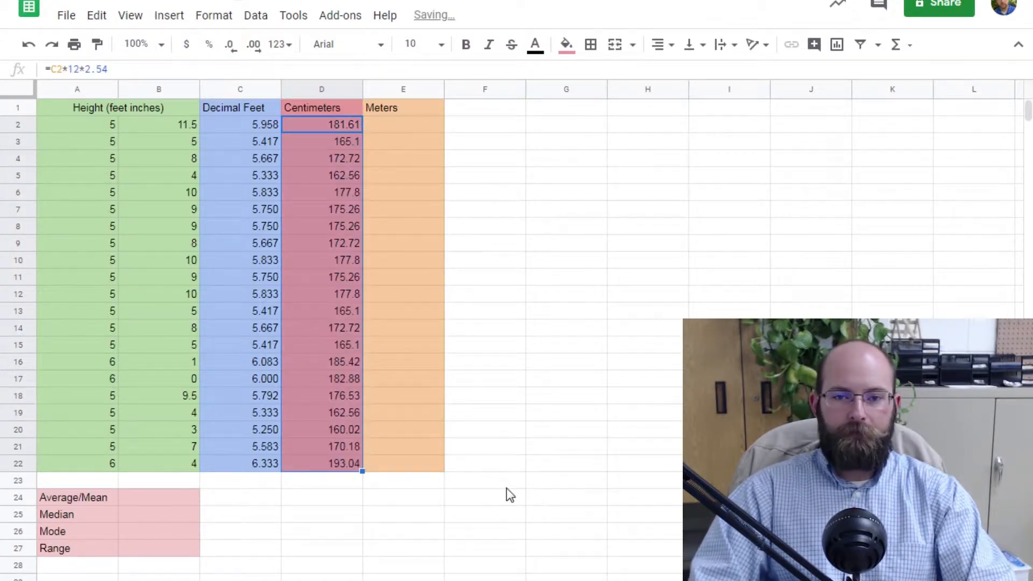
left_click(401, 264)
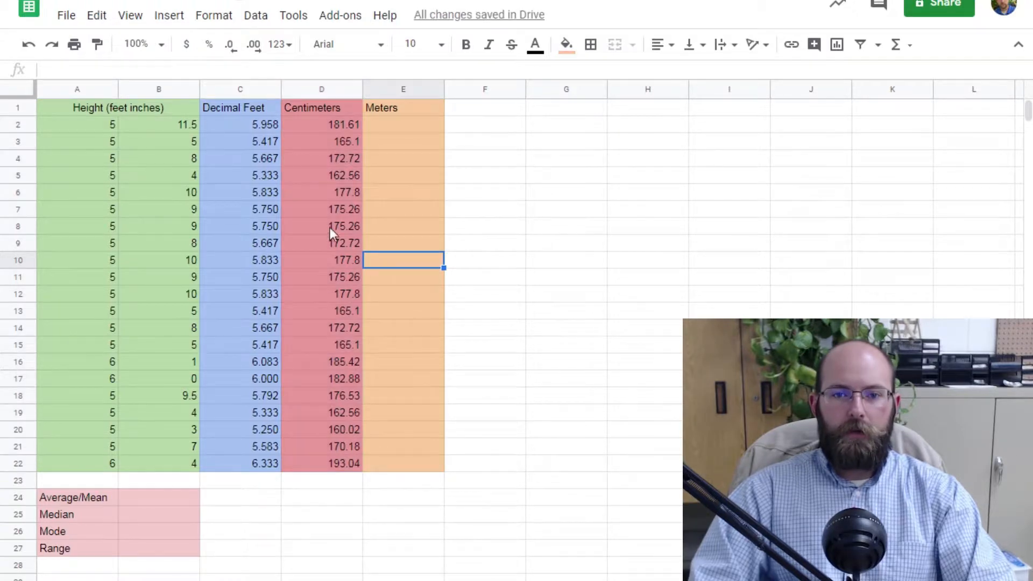
left_click_drag(340, 160, 331, 242)
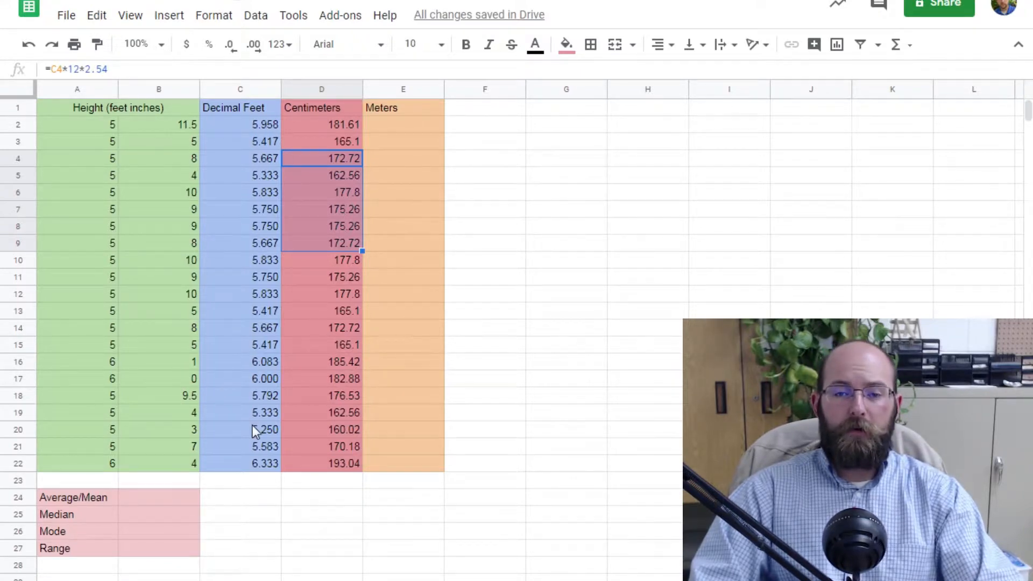
Step: Format the whole Centimeters column to show three decimal places
left_click(338, 92)
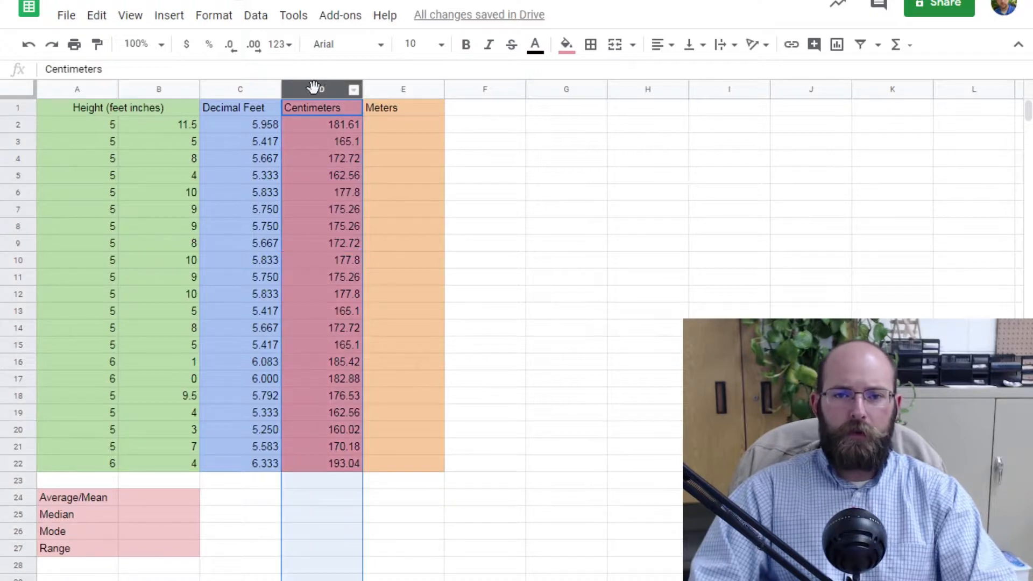
left_click(237, 56)
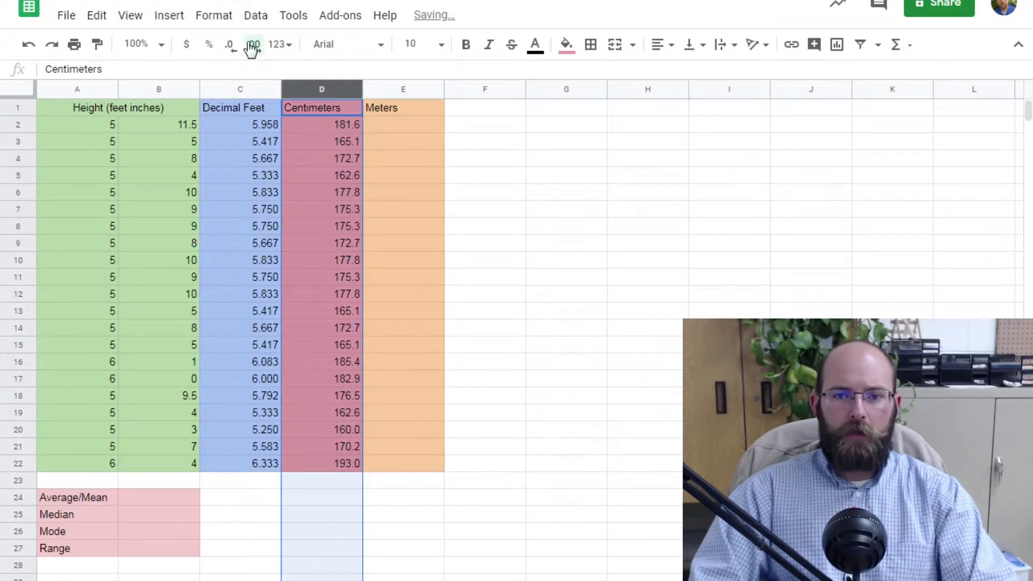
left_click(254, 54)
left_click(254, 53)
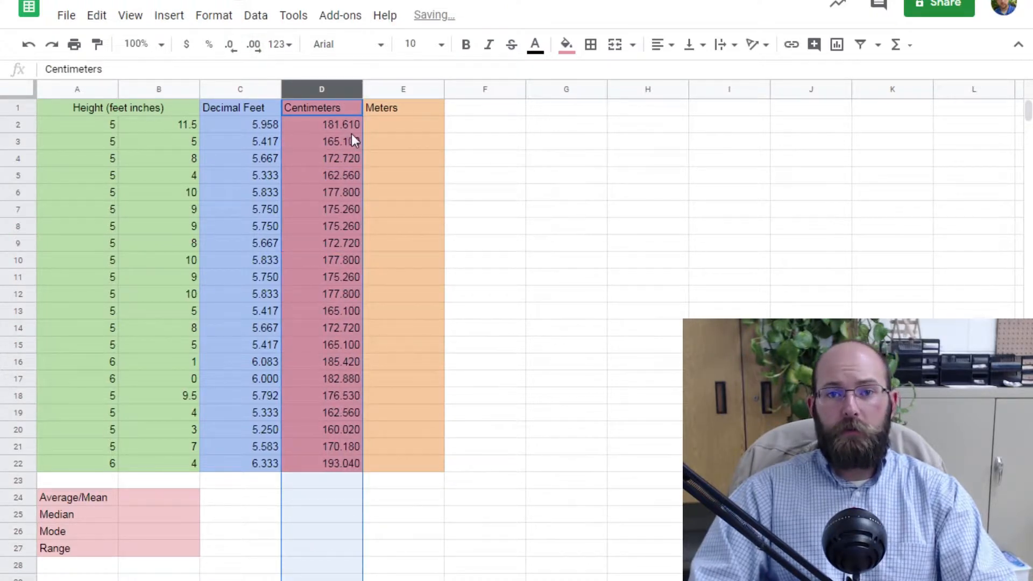
Step: Enter the formula =D2/100 in cell E2 to convert the first height to meters
left_click(383, 127)
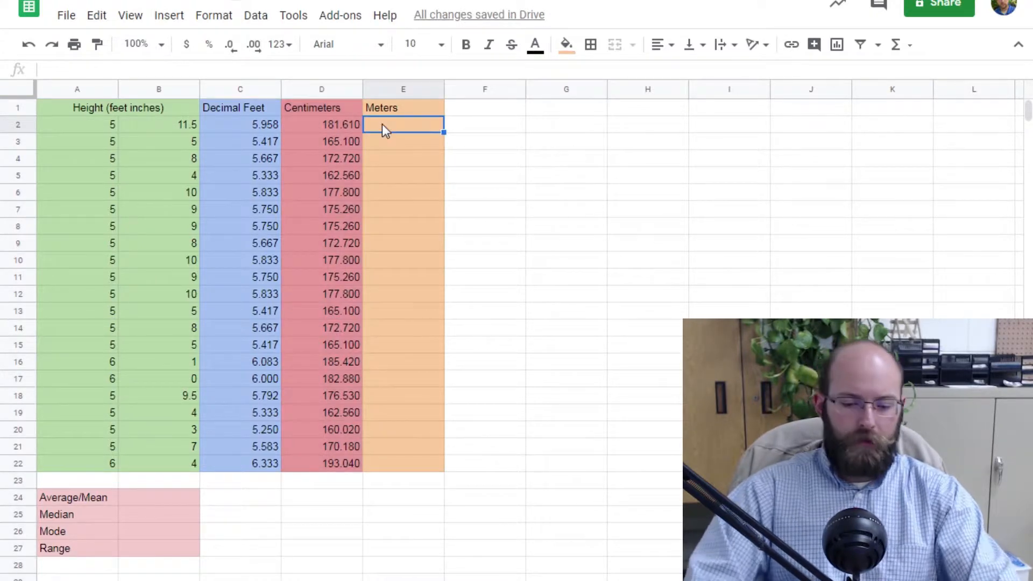
type("=")
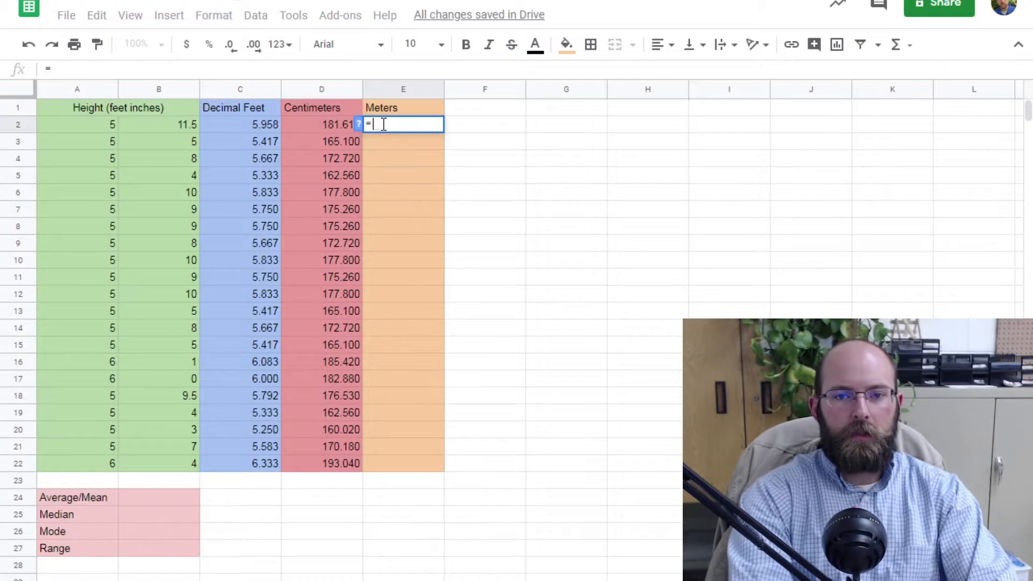
type("d2")
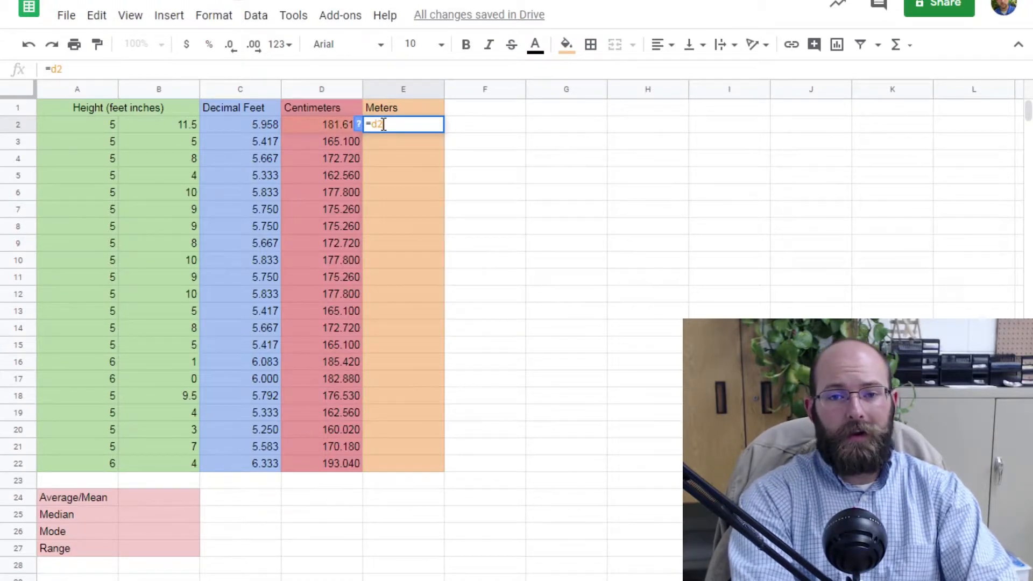
type("/100")
key("Return")
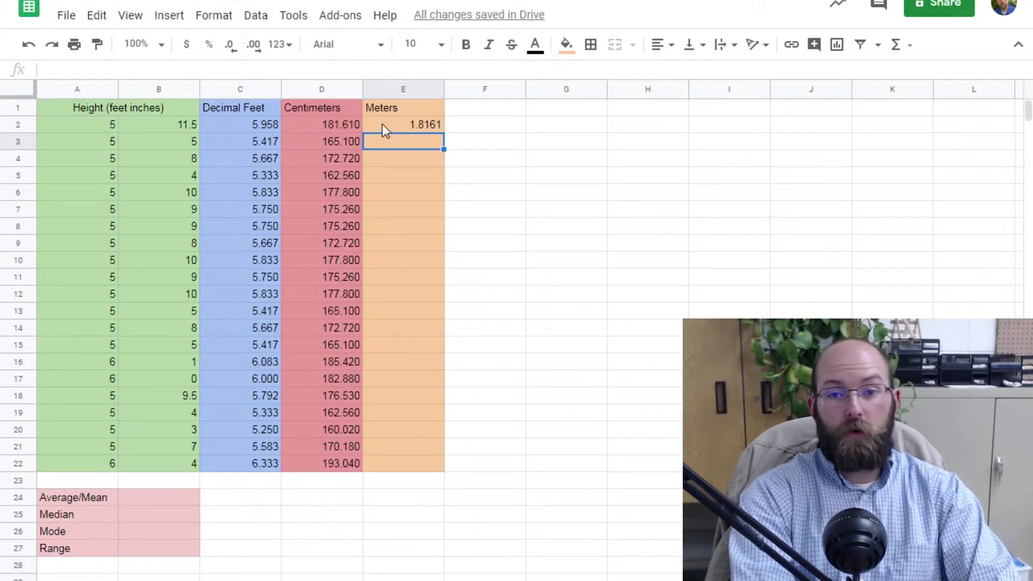
key("Return")
Step: Fill the meters formula from E2 down through E22
left_click(382, 124)
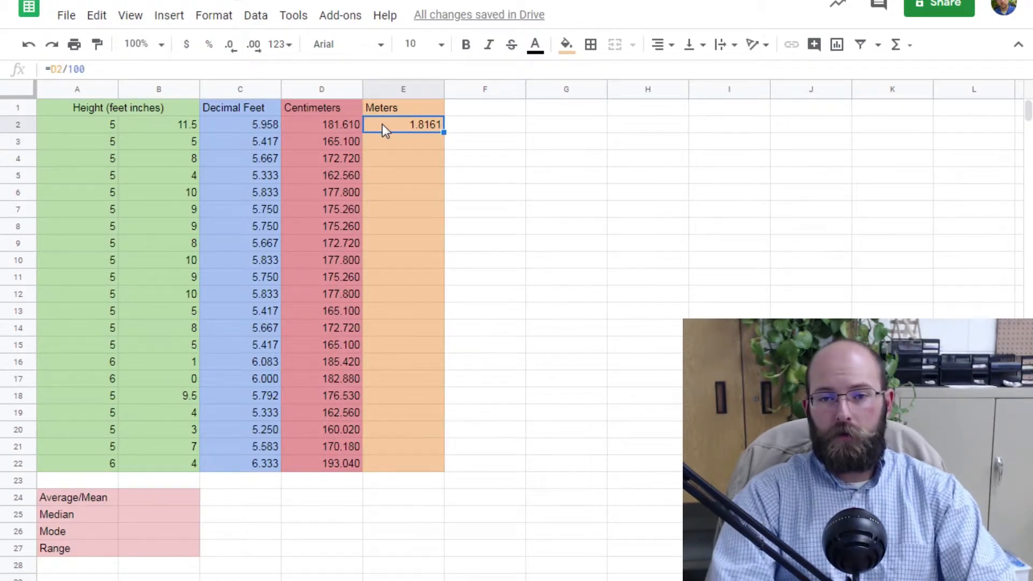
key("shift+Down")
key("shift+Down")
key("shift+Down")
key("shift+Down")
key("shift+Down")
key("shift+Down")
key("shift+Down")
key("shift+Down")
key("shift+Down")
key("shift+Down")
key("shift+Down")
key("shift+Down")
key("shift+Down")
key("shift+Down")
key("shift+Down")
key("shift+Down")
key("shift+Down")
key("shift+Down")
key("shift+Down")
key("shift+Down")
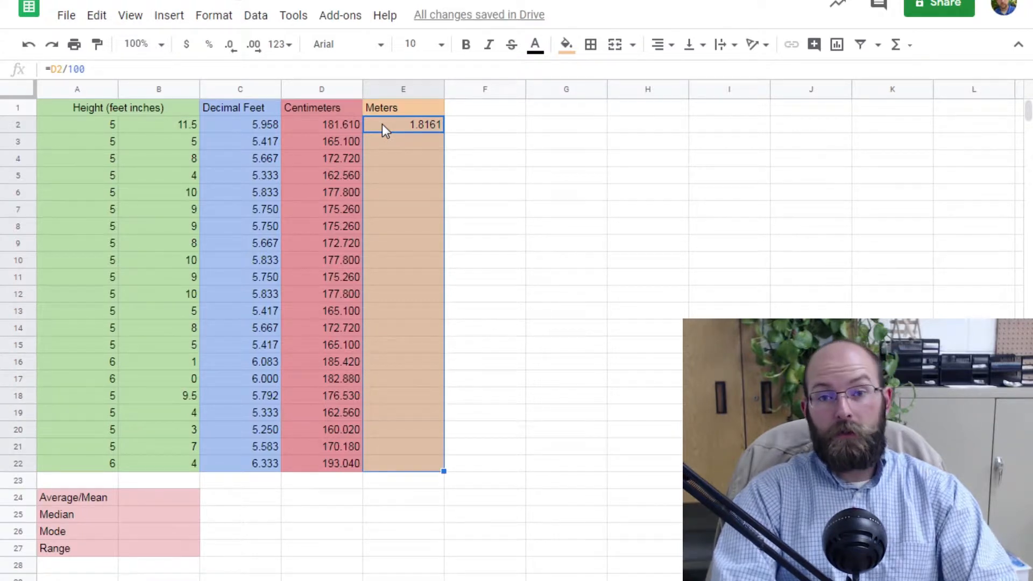
key("ctrl+d")
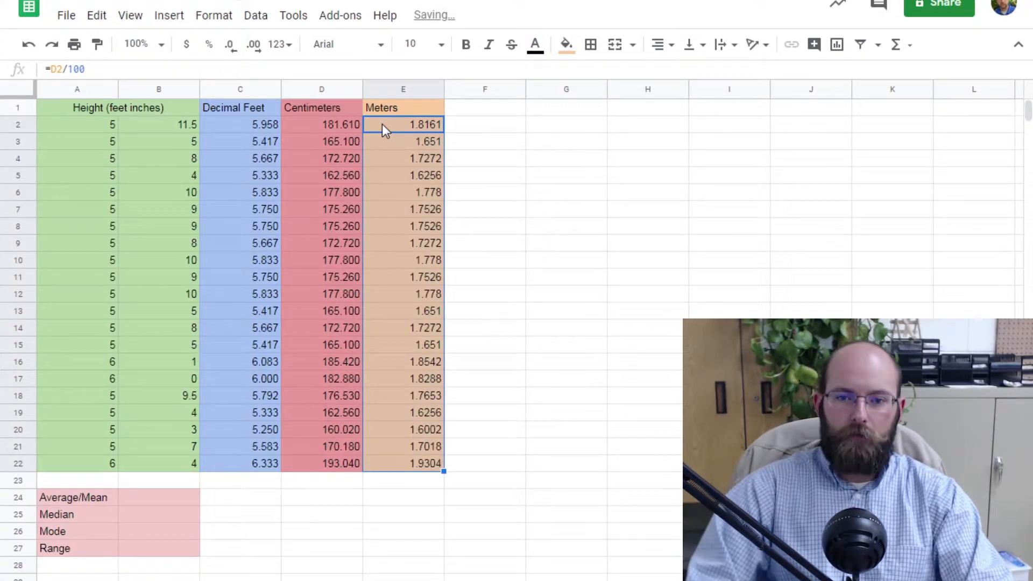
Step: Format the whole Meters column to show three decimal places
left_click(410, 91)
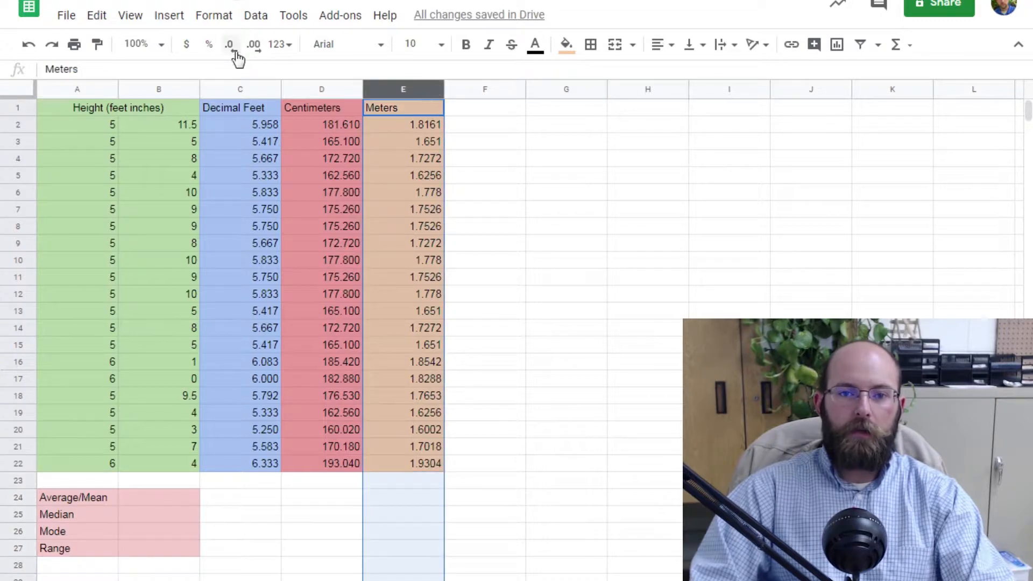
left_click(251, 45)
left_click(231, 45)
left_click(232, 46)
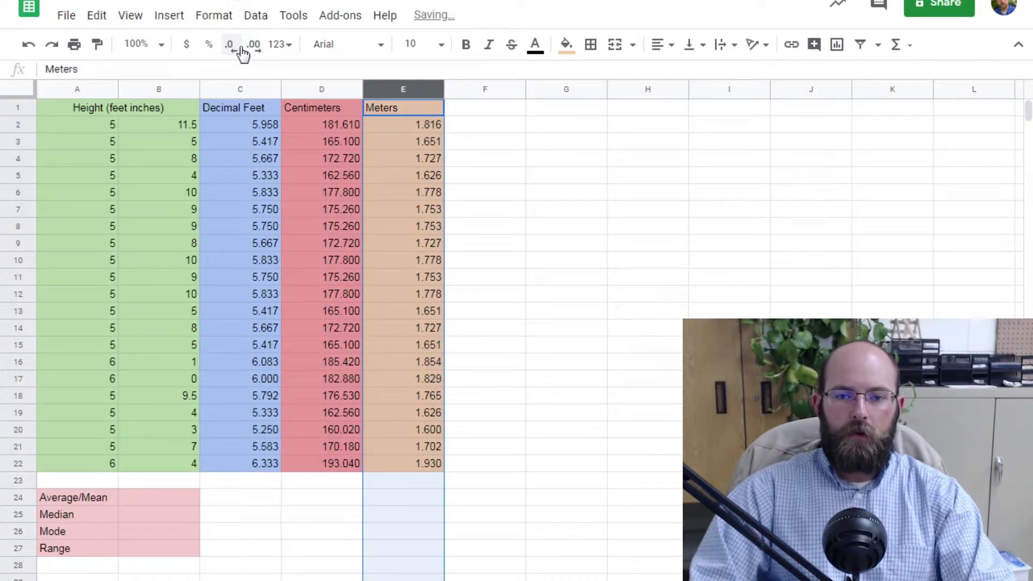
left_click(319, 538)
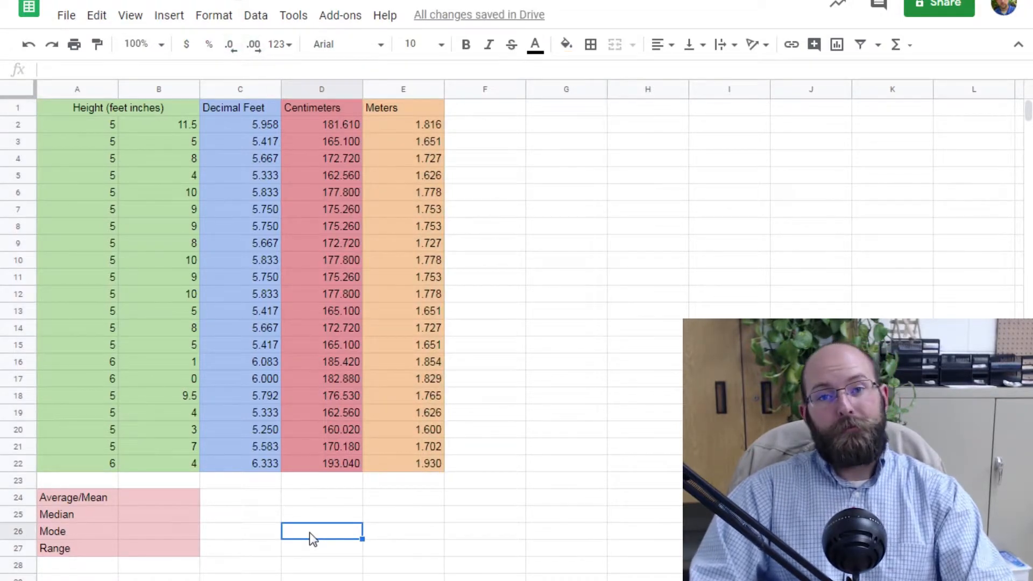
Step: Calculate the mean of the heights in meters in cell B24 with the formula =AVERAGE(e2:e22)
left_click(135, 500)
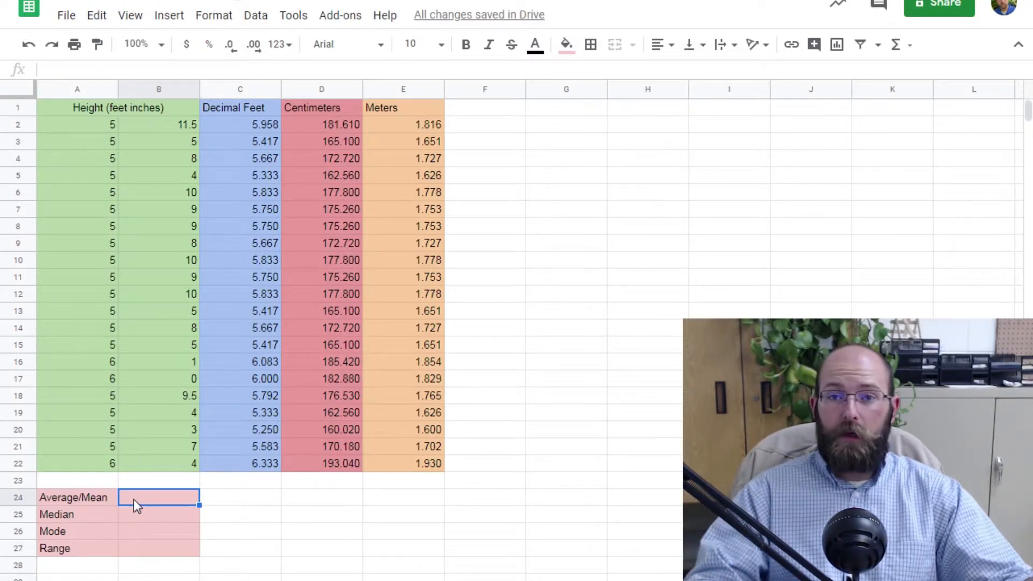
type("=")
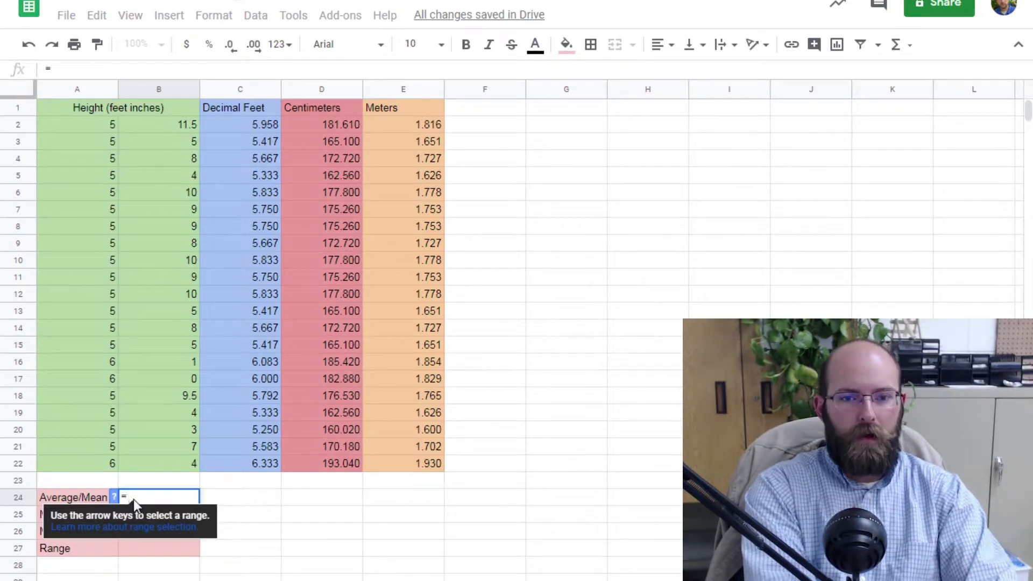
type("aver")
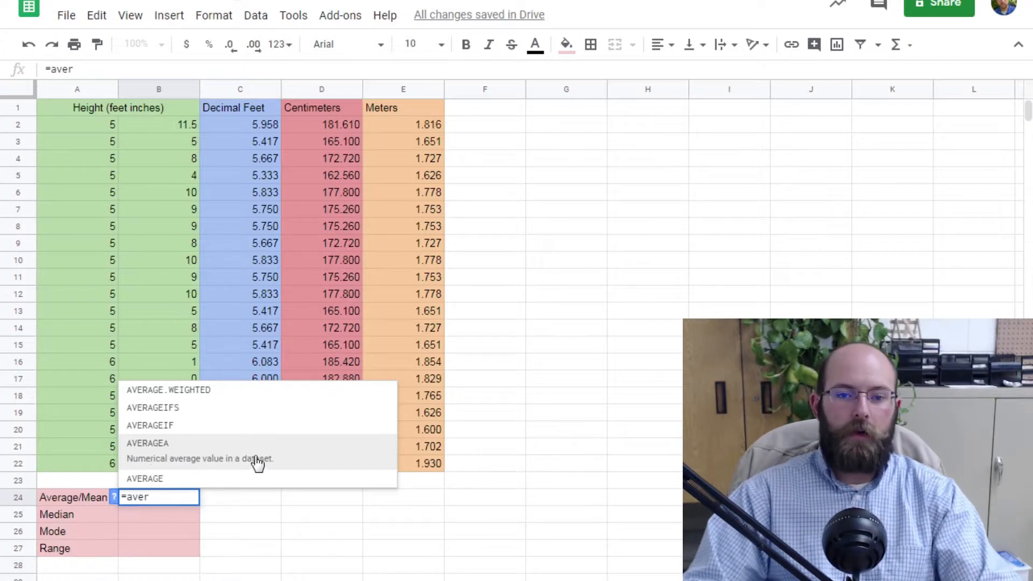
left_click(155, 483)
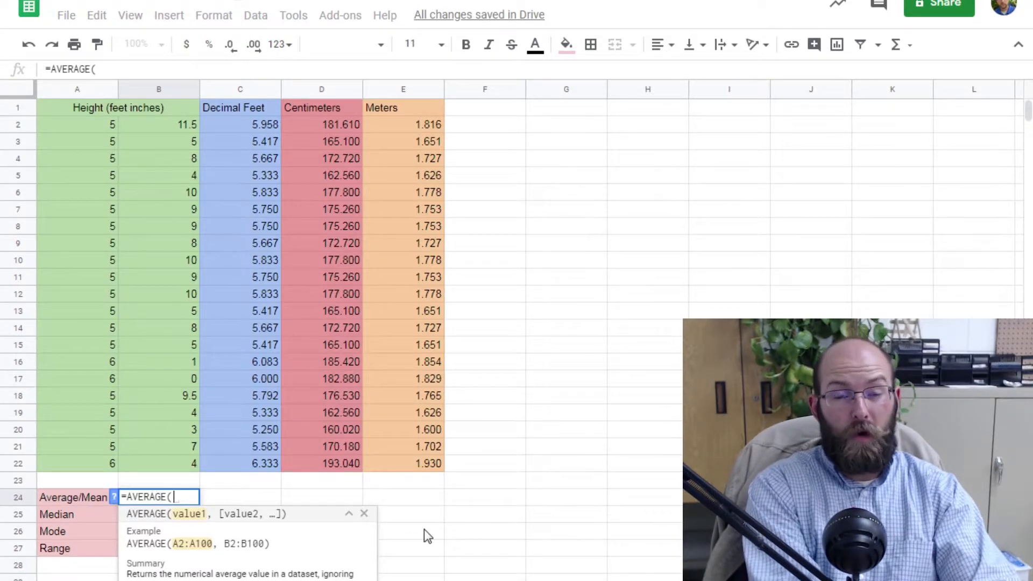
left_click_drag(406, 123, 410, 459)
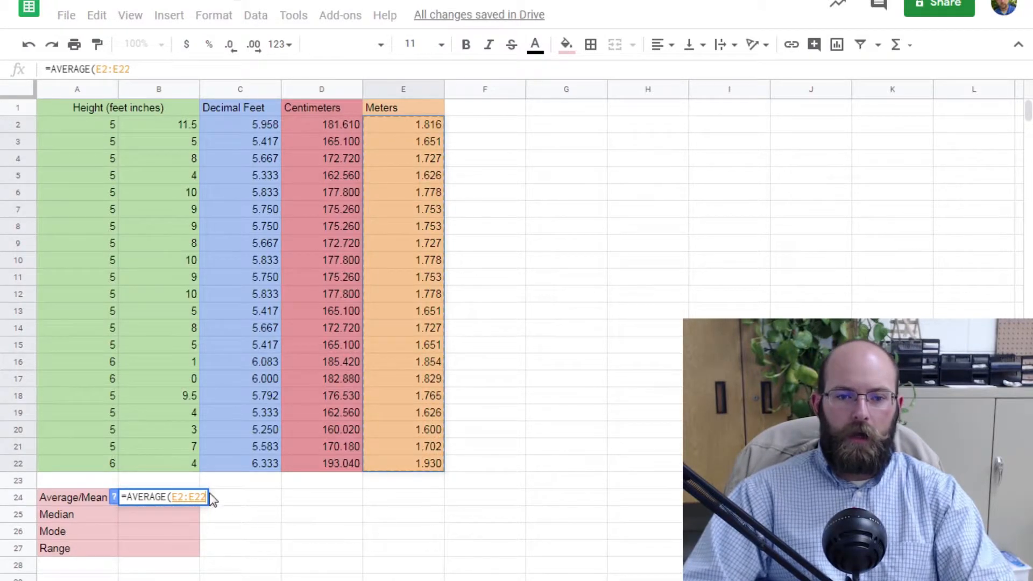
key("BackSpace")
key("BackSpace")
key("BackSpace")
key("BackSpace")
key("BackSpace")
key("BackSpace")
key("BackSpace")
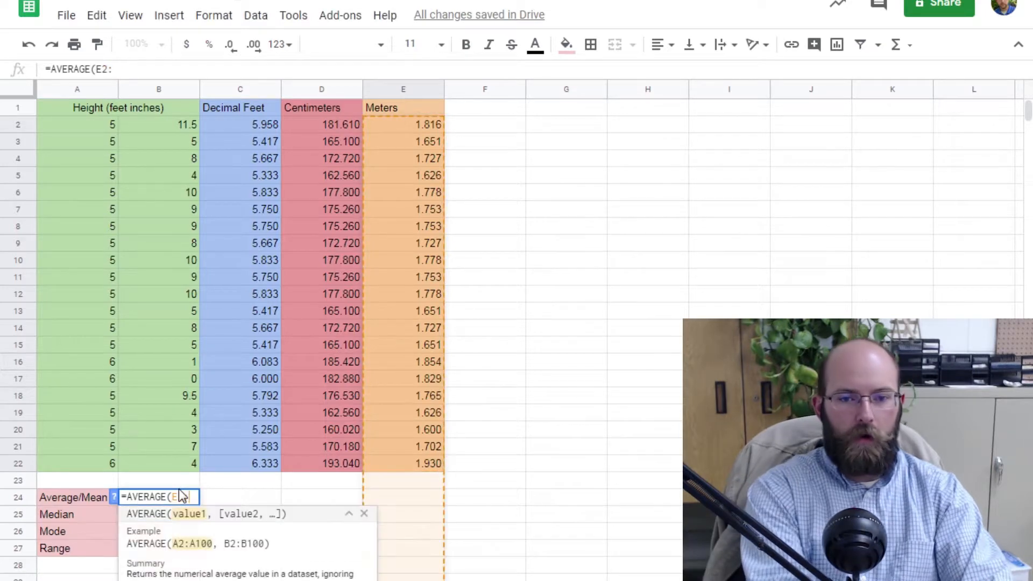
type("(e2:e22)")
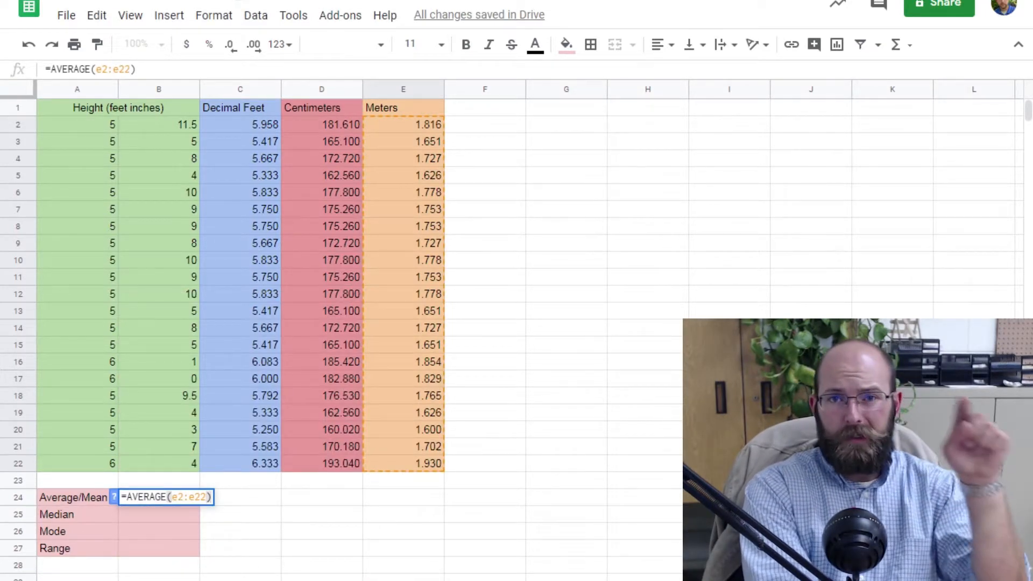
key("Return")
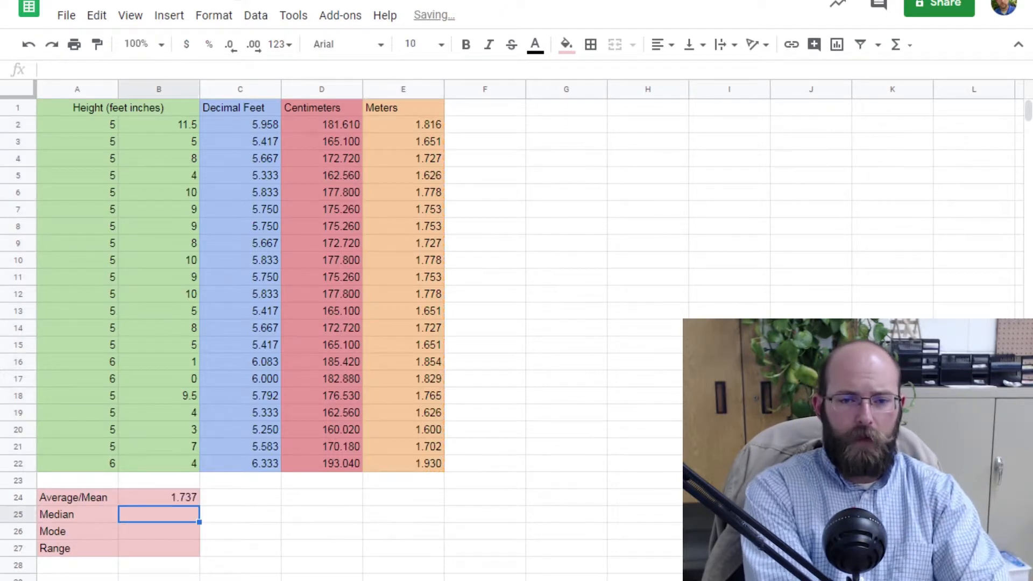
Step: Label cell D24 "average (alternative)" for a second way of calculating the mean
key("Right")
key("Up")
key("Right")
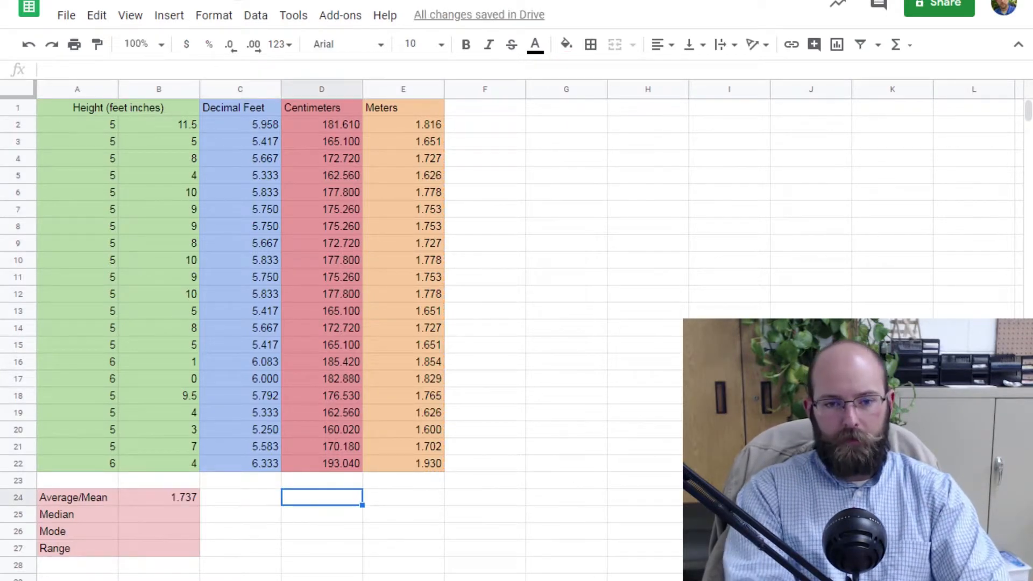
type("average (alternative)")
Step: Enter =sum(e2:e22)/count(e2:e22) in cell F24 as the alternative mean and compare it with the AVERAGE result in B24
left_click(462, 498)
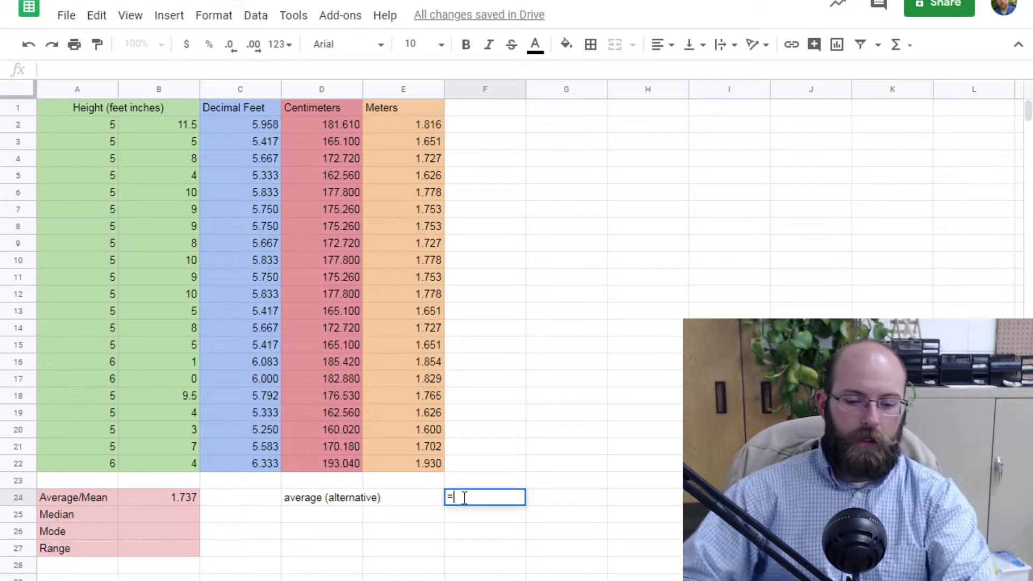
type("=sum(")
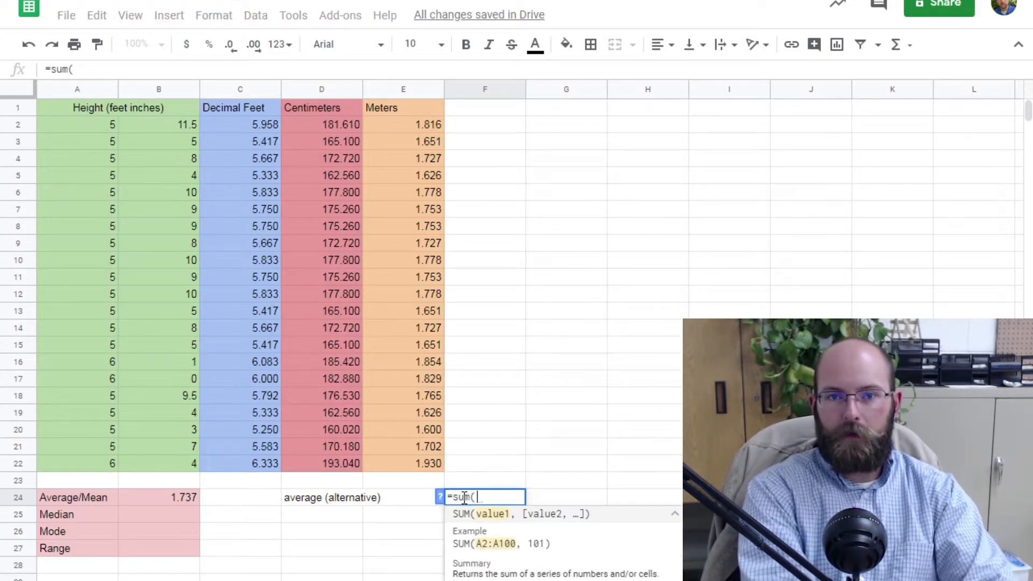
type("e2:")
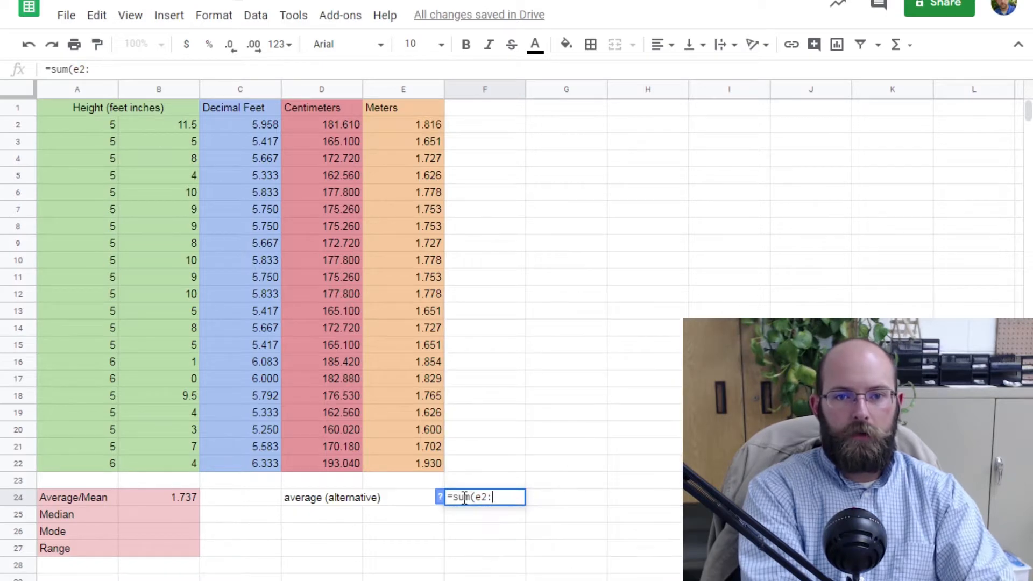
type("e22")
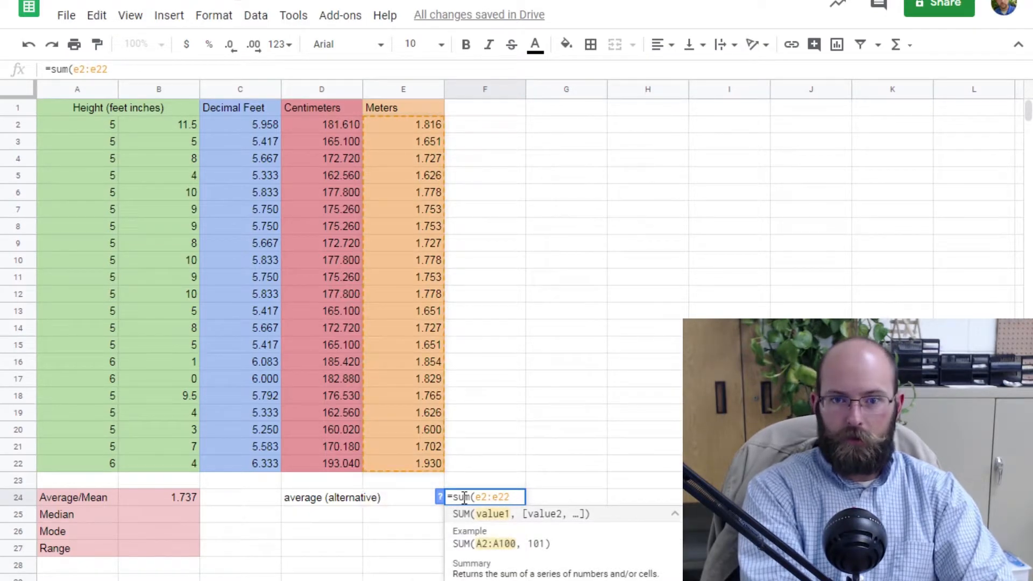
type(")/")
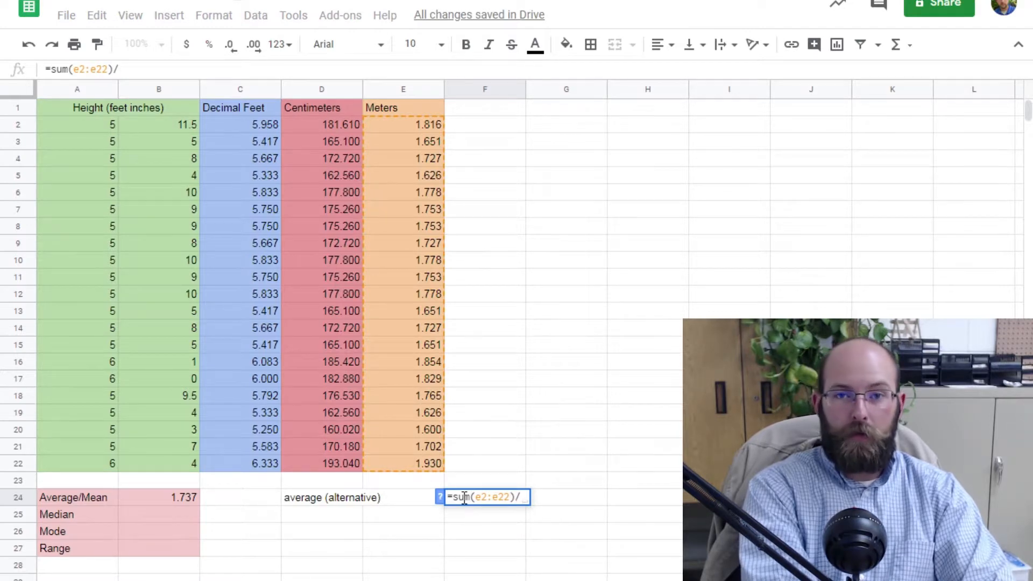
type("count")
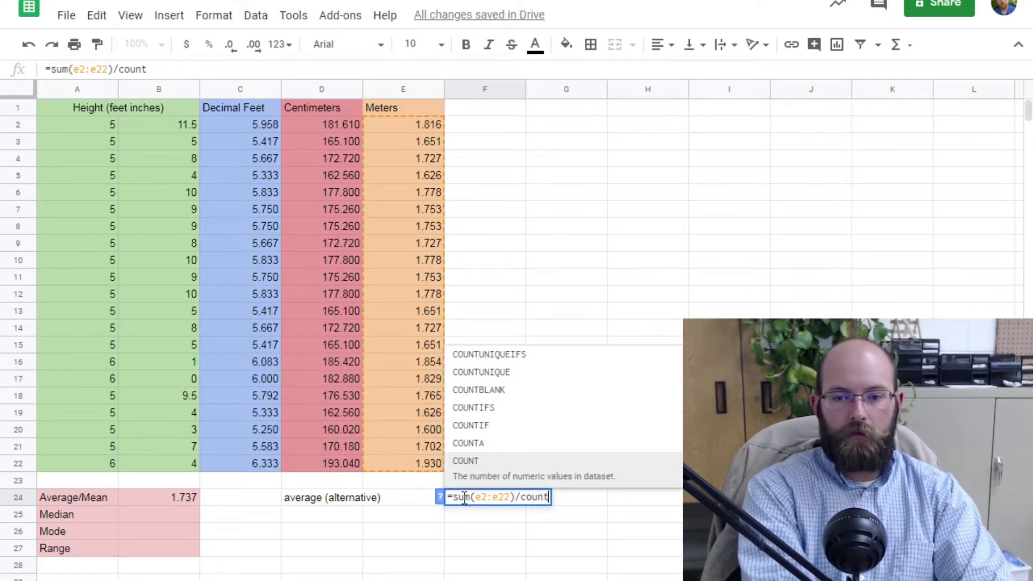
type("(e2:e")
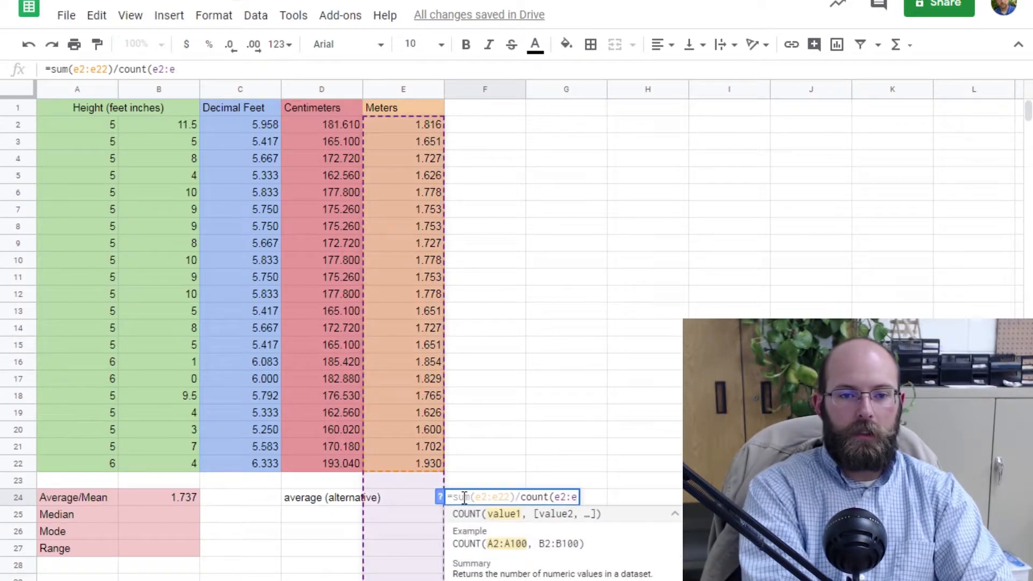
type("22)")
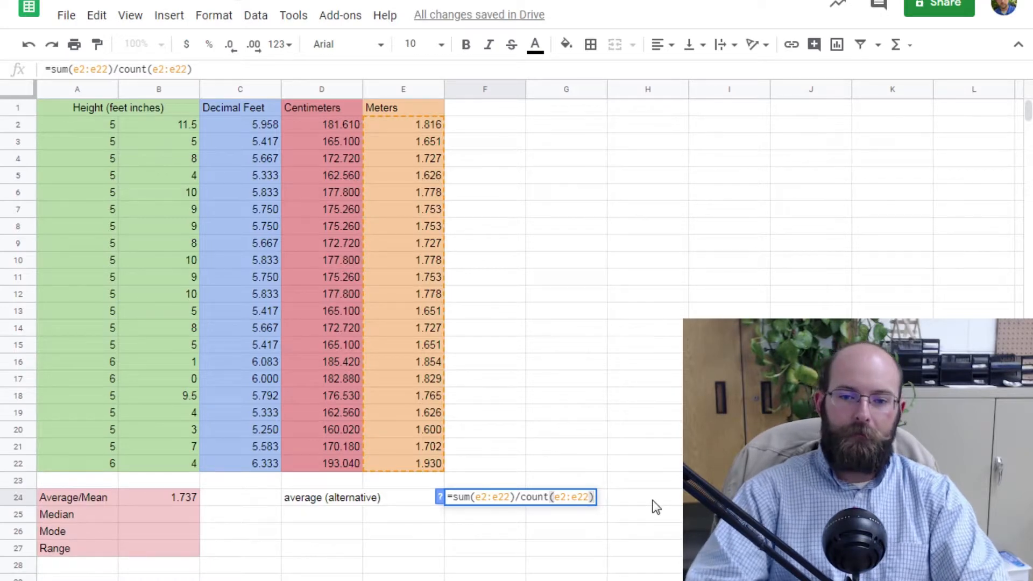
key("Return")
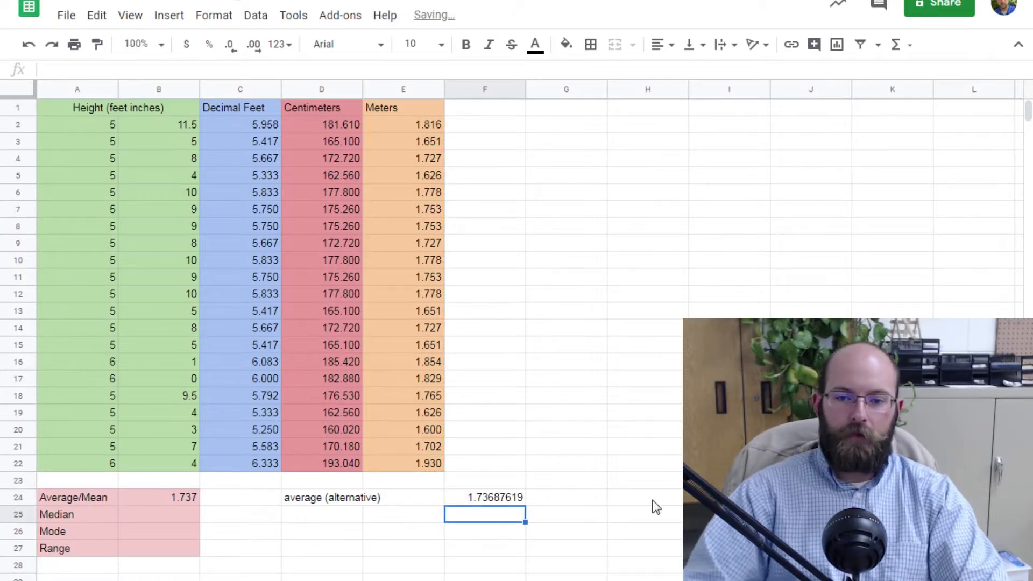
left_click(475, 501)
left_click(195, 500)
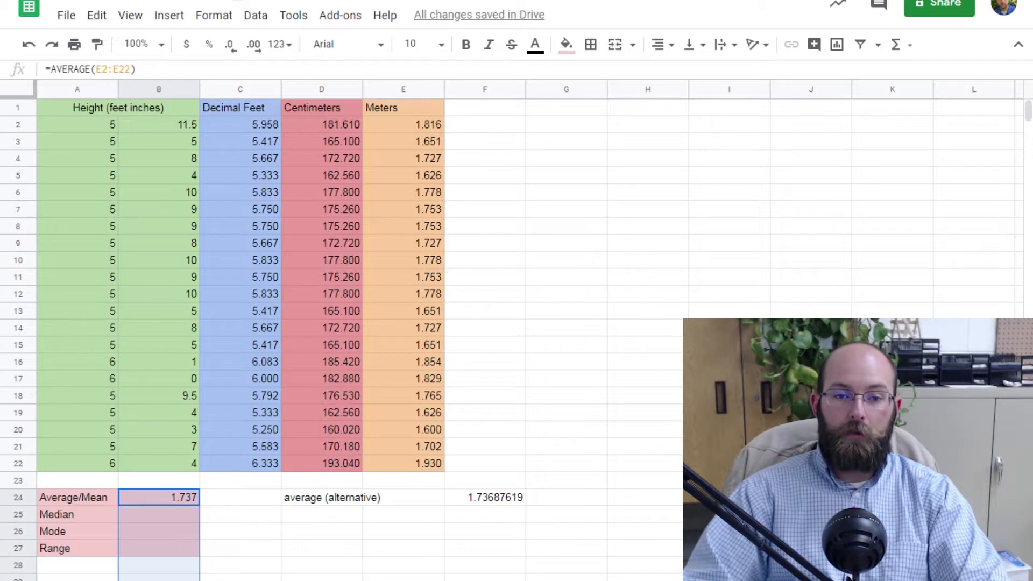
Step: Calculate the median of the heights in meters in cell B25 with the formula =MEDIAN(e2:e22)
left_click(309, 549)
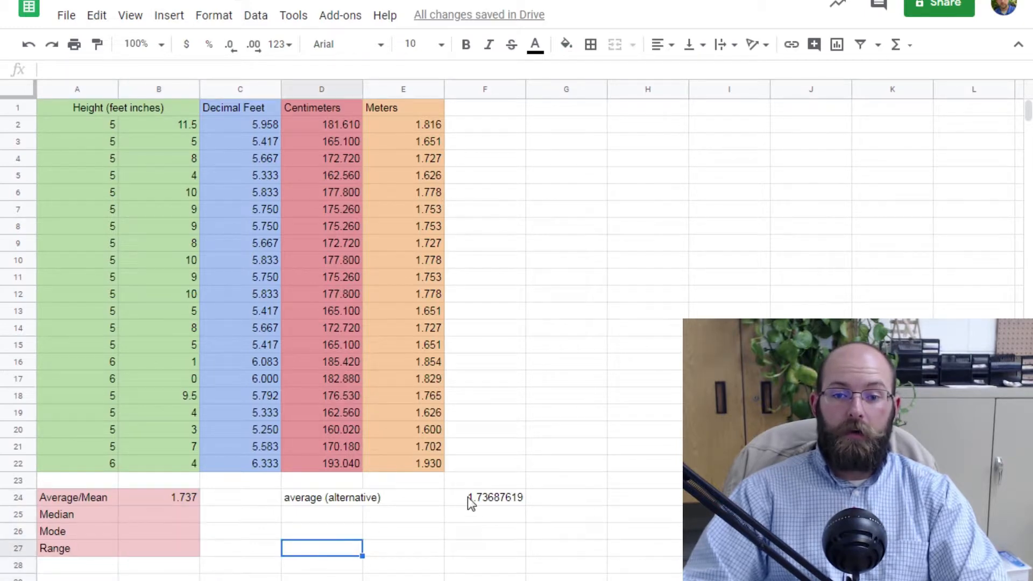
left_click(153, 515)
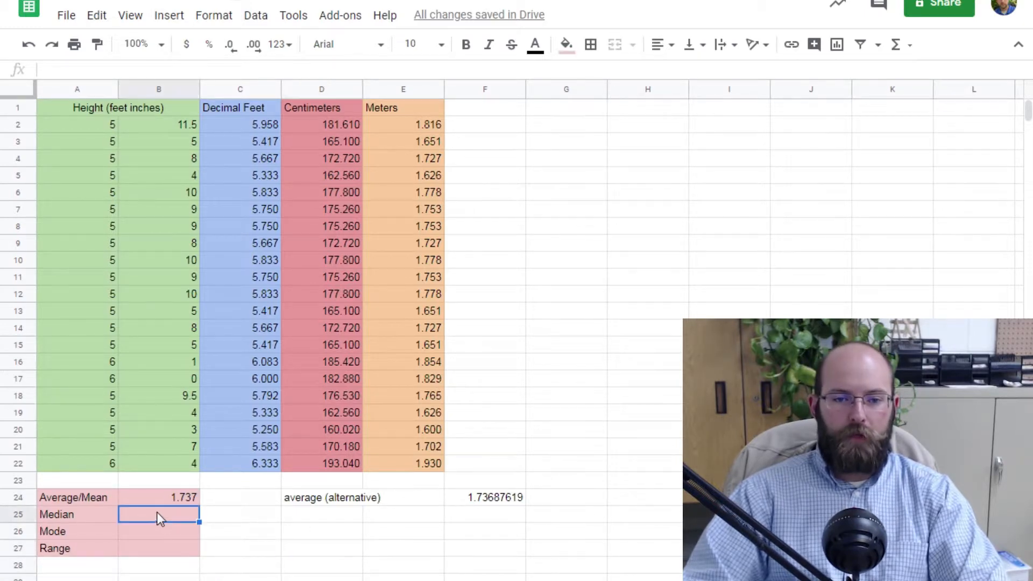
type("=")
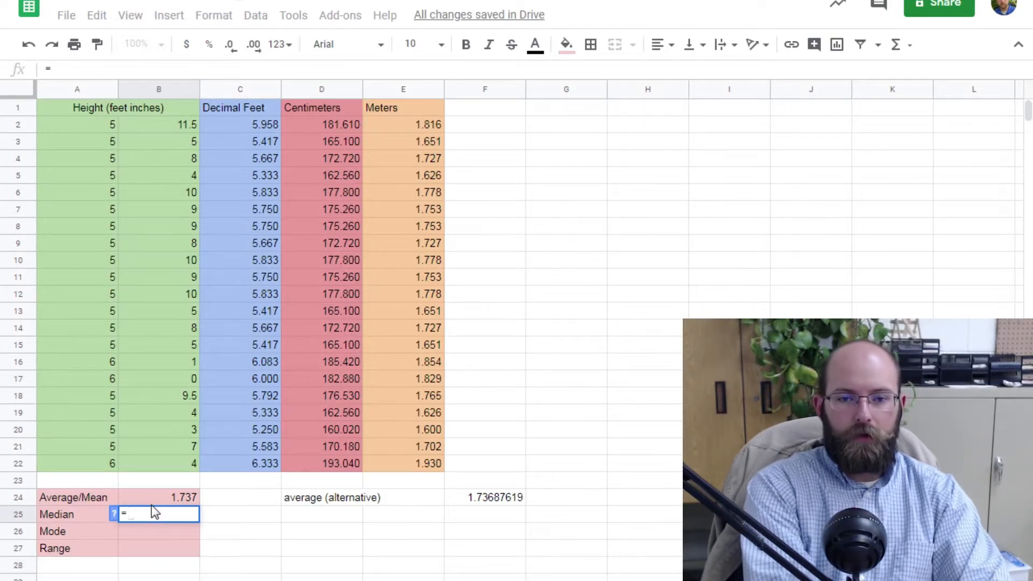
type("med")
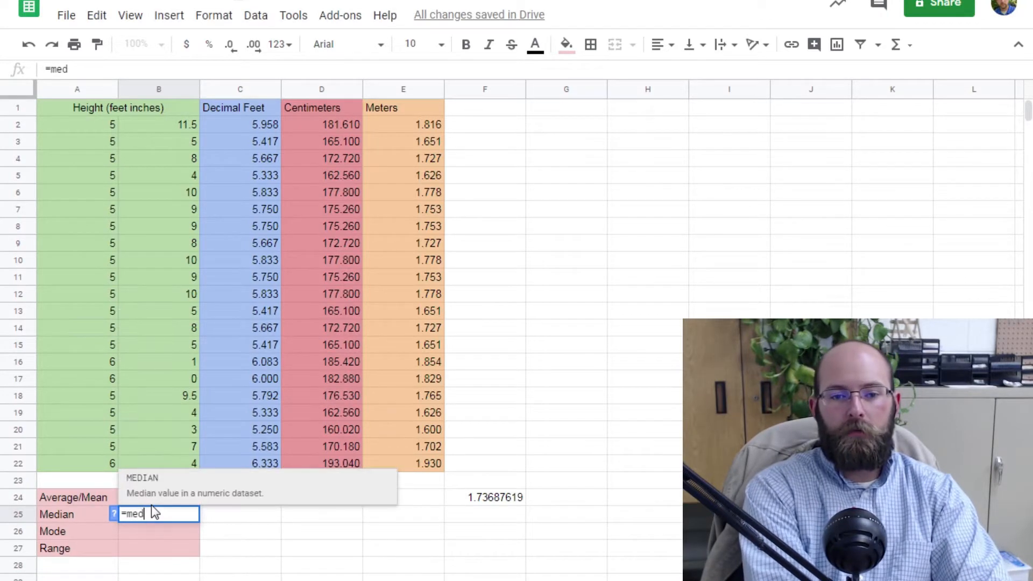
key("Tab")
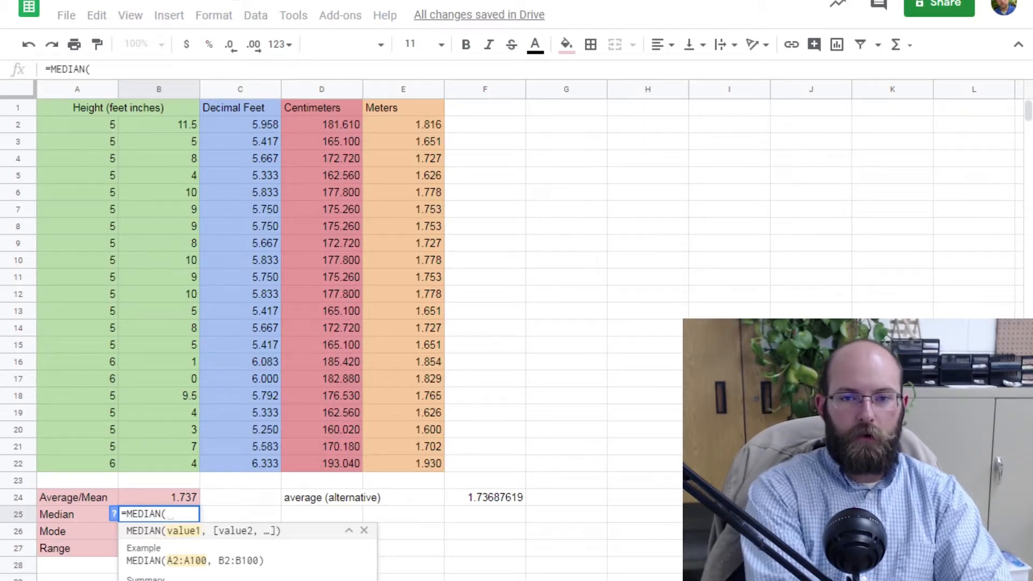
type("e2:")
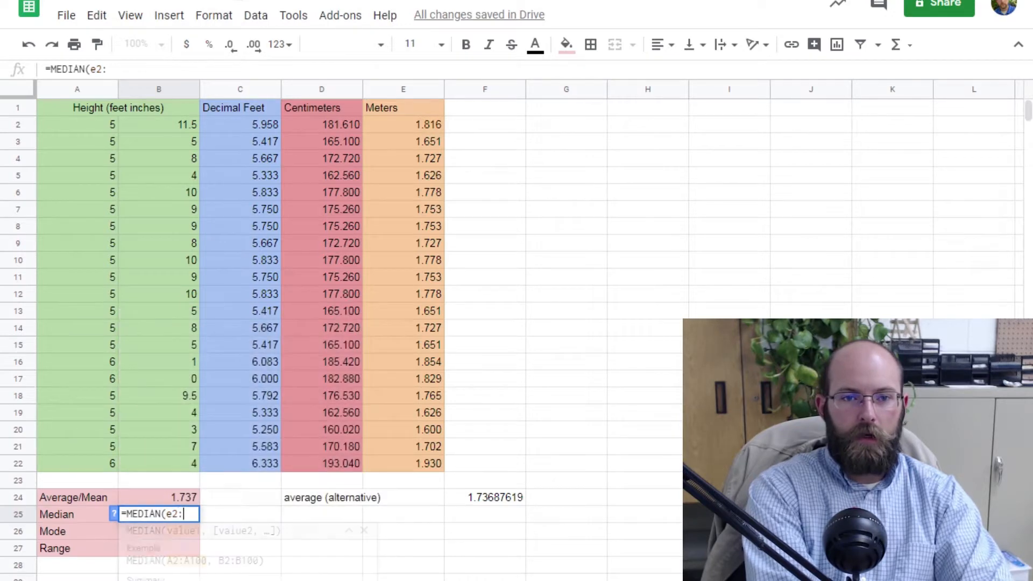
type("e22)")
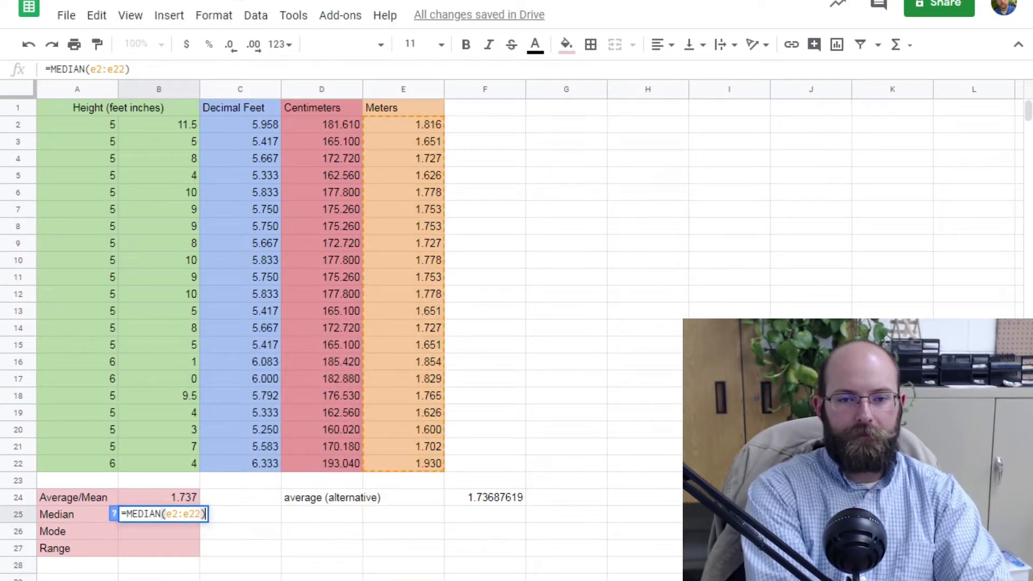
key("Return")
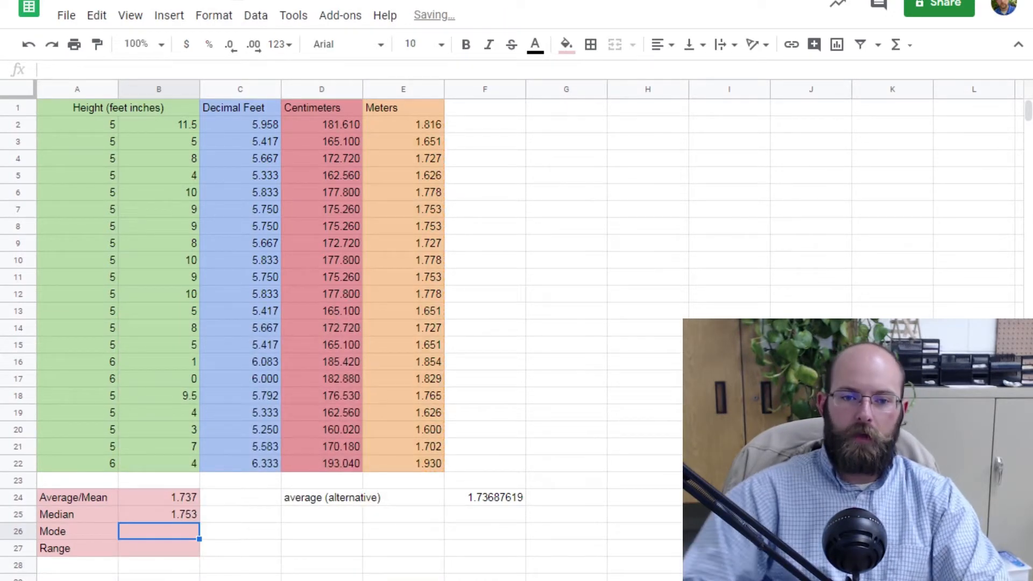
left_click(169, 515)
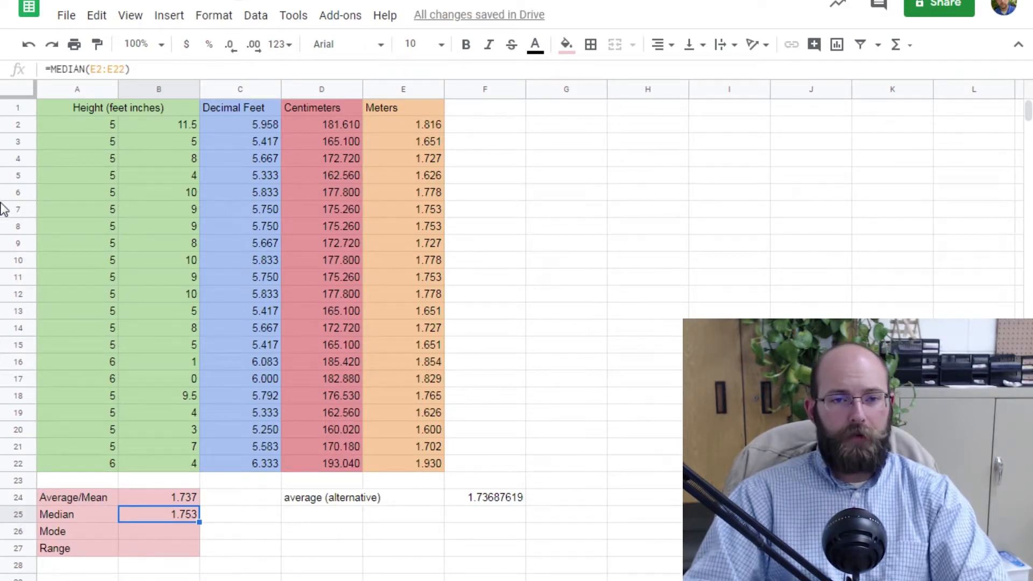
Step: Turn on a filter for the height table A1:E22, including its header row
left_click_drag(69, 126, 102, 138)
left_click(156, 138)
left_click_drag(432, 129, 420, 465)
left_click(335, 367)
left_click_drag(89, 110, 414, 465)
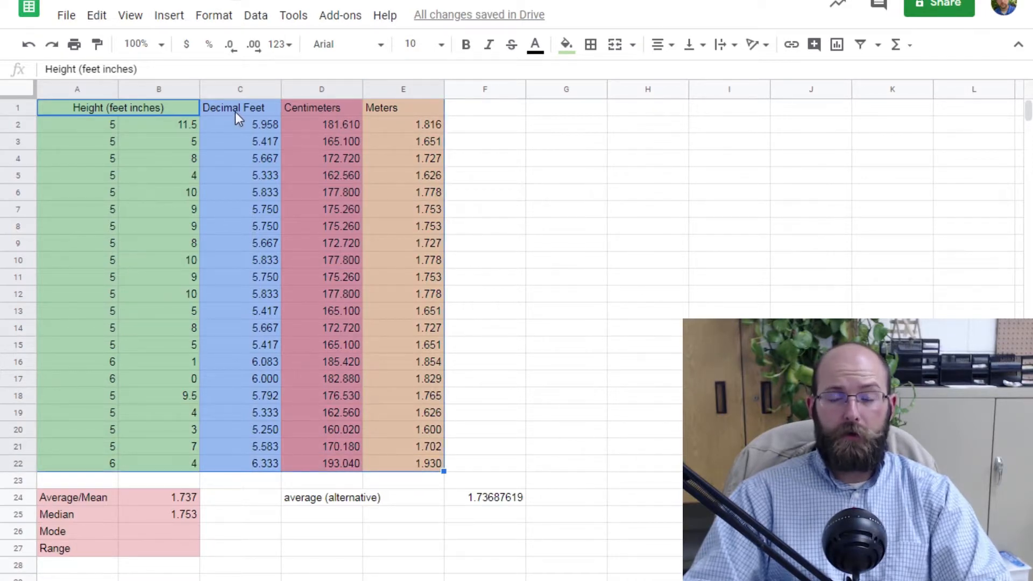
left_click(858, 51)
left_click(601, 261)
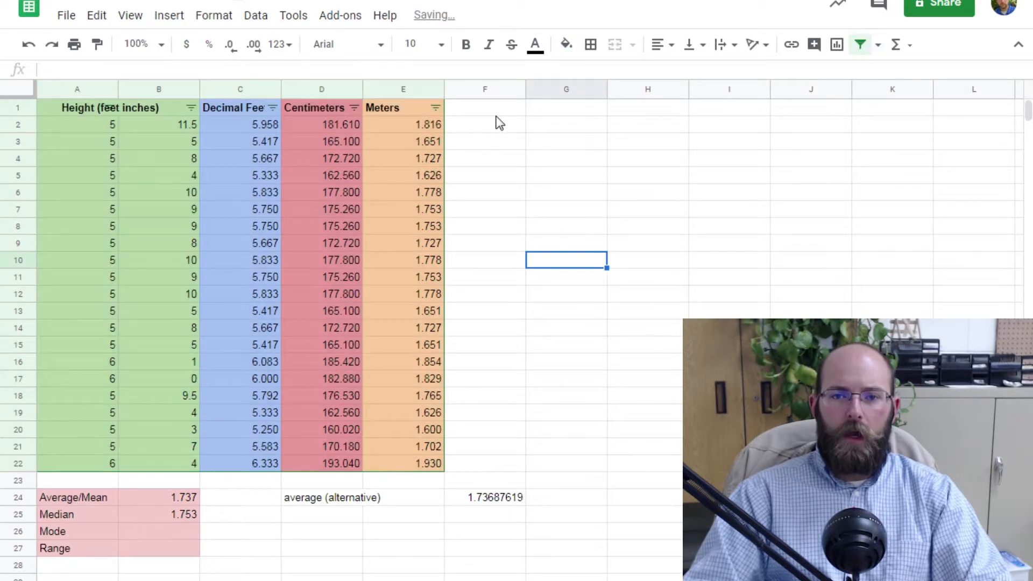
Step: Sort the table by the Meters column from A to Z and work inward from both ends to locate the median
left_click(436, 107)
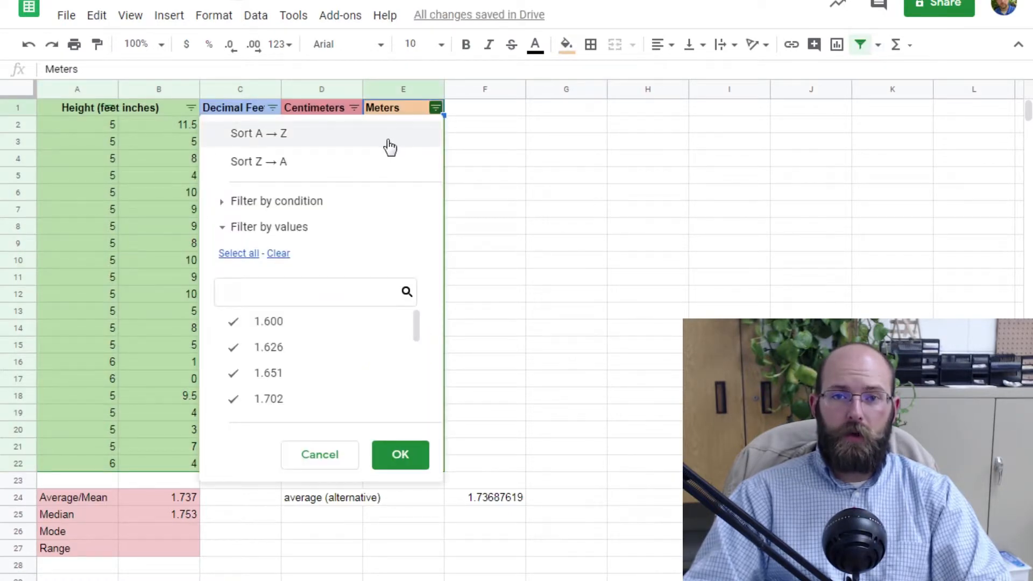
left_click(484, 145)
left_click_drag(94, 105, 388, 461)
left_click(451, 160)
left_click_drag(415, 106, 395, 305)
left_click_drag(76, 158, 383, 281)
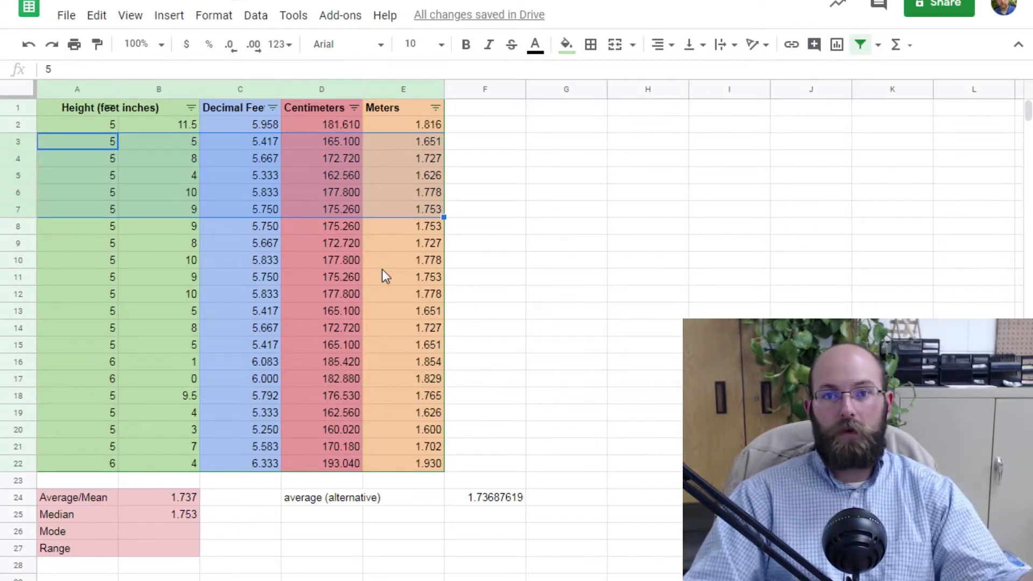
left_click(553, 178)
left_click(436, 108)
left_click(414, 131)
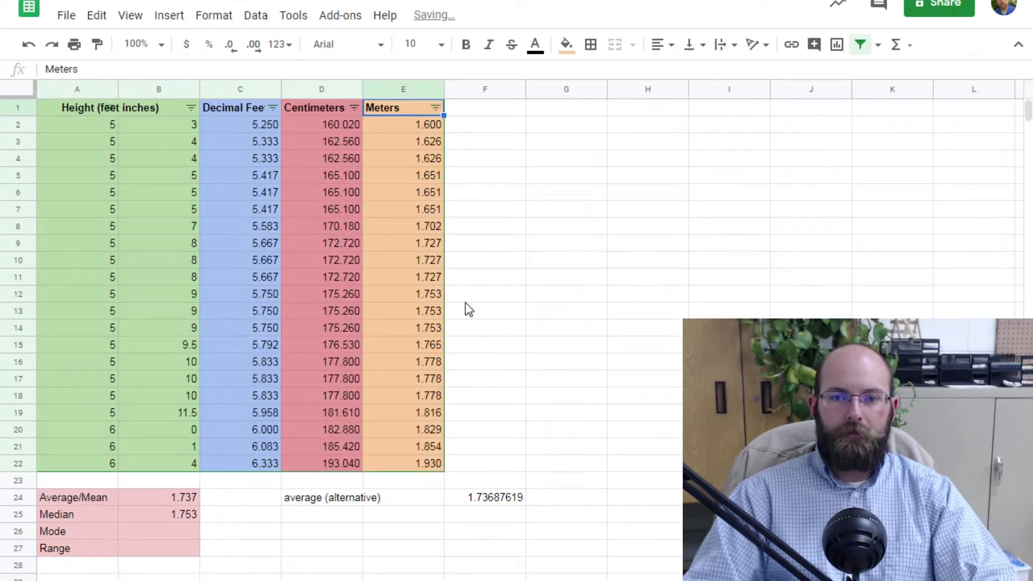
left_click_drag(403, 130, 405, 141)
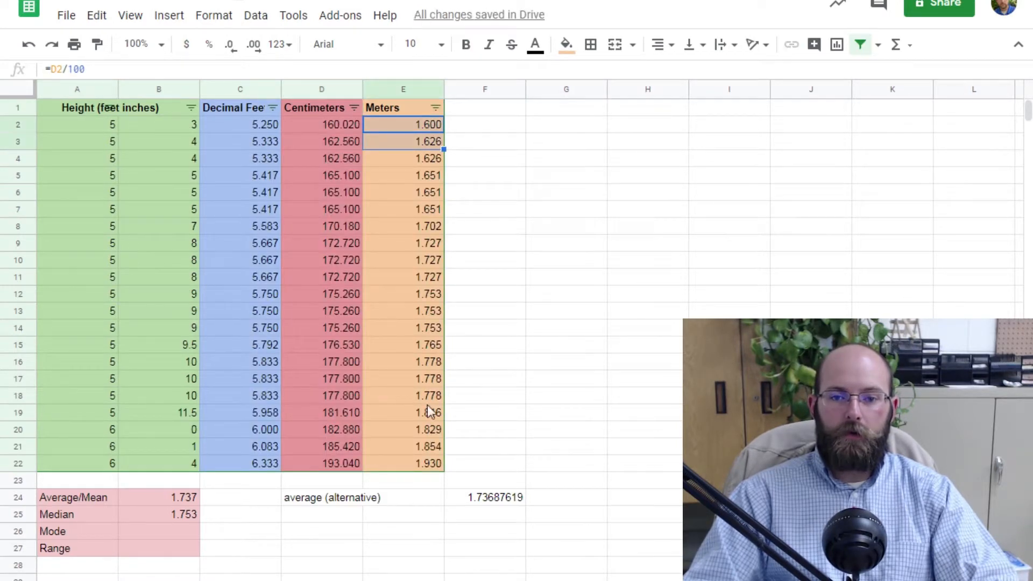
left_click_drag(430, 467, 429, 413)
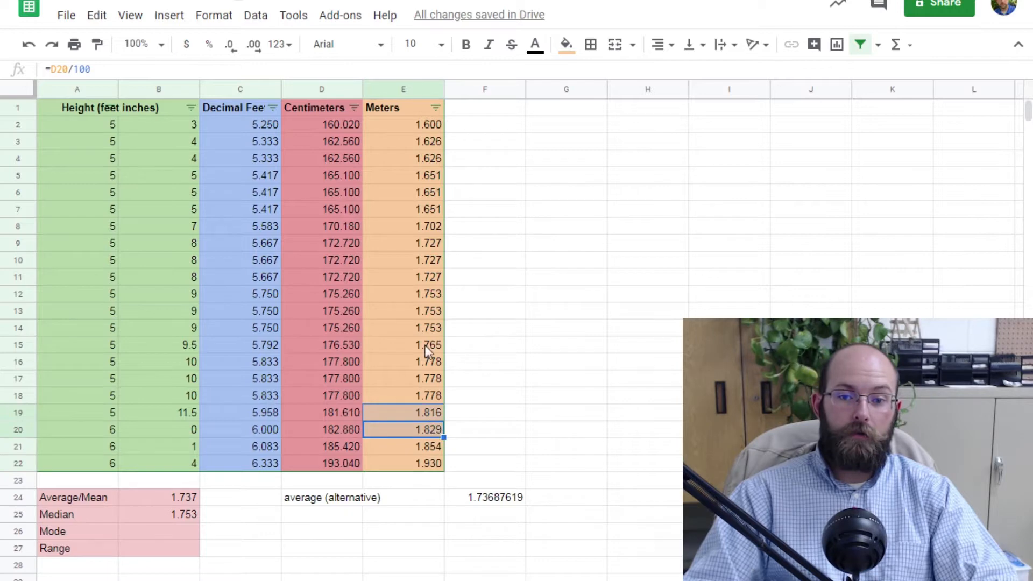
left_click_drag(401, 151, 395, 182)
left_click(406, 291)
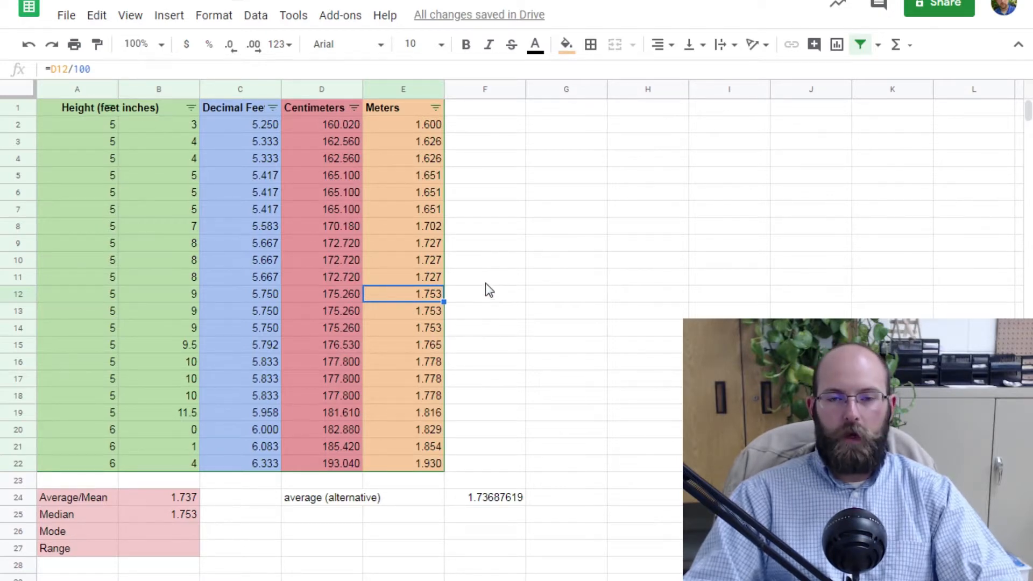
Step: Undo both the Meters sort and the filter on the height table
left_click(30, 47)
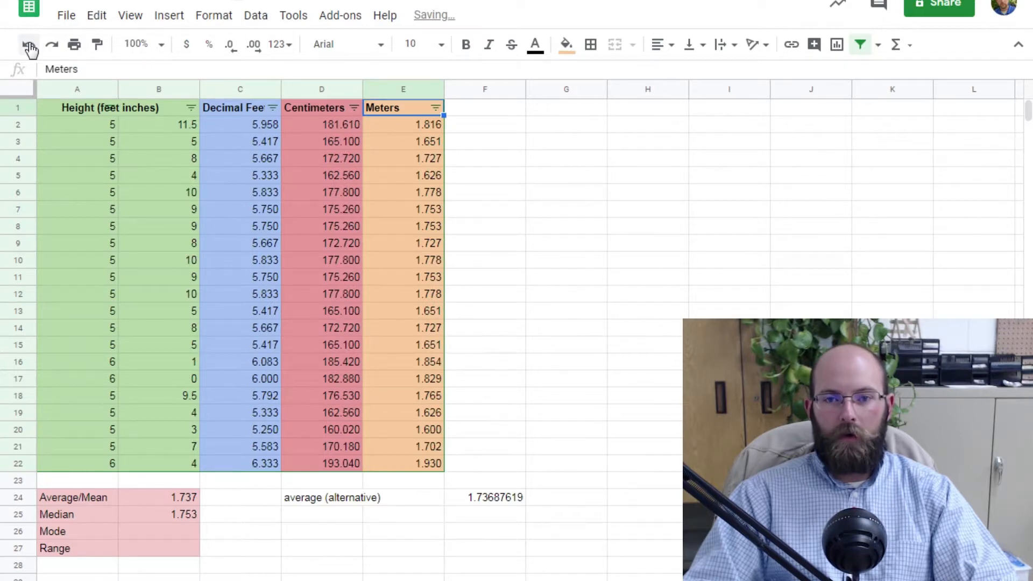
left_click(30, 47)
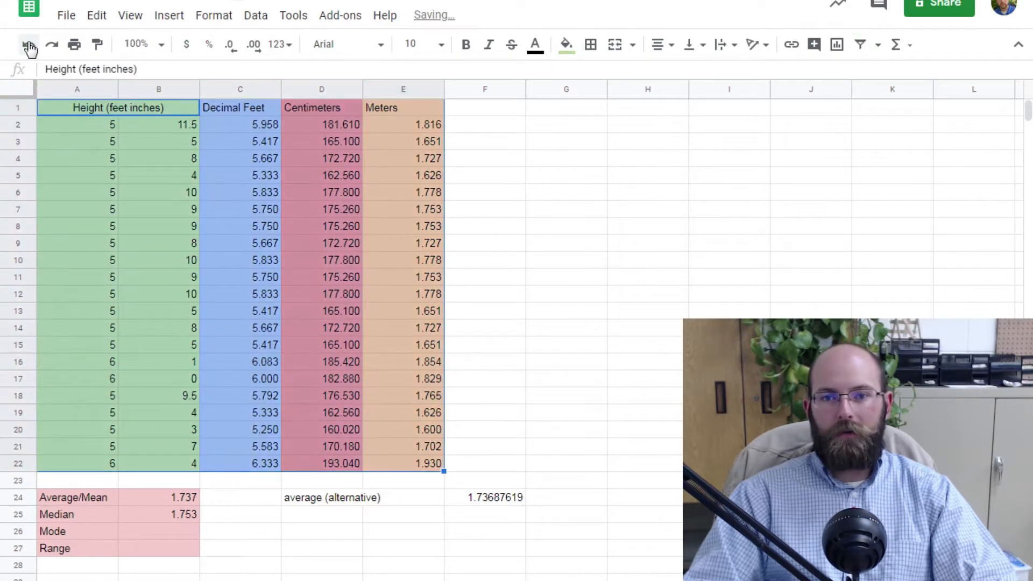
left_click(515, 221)
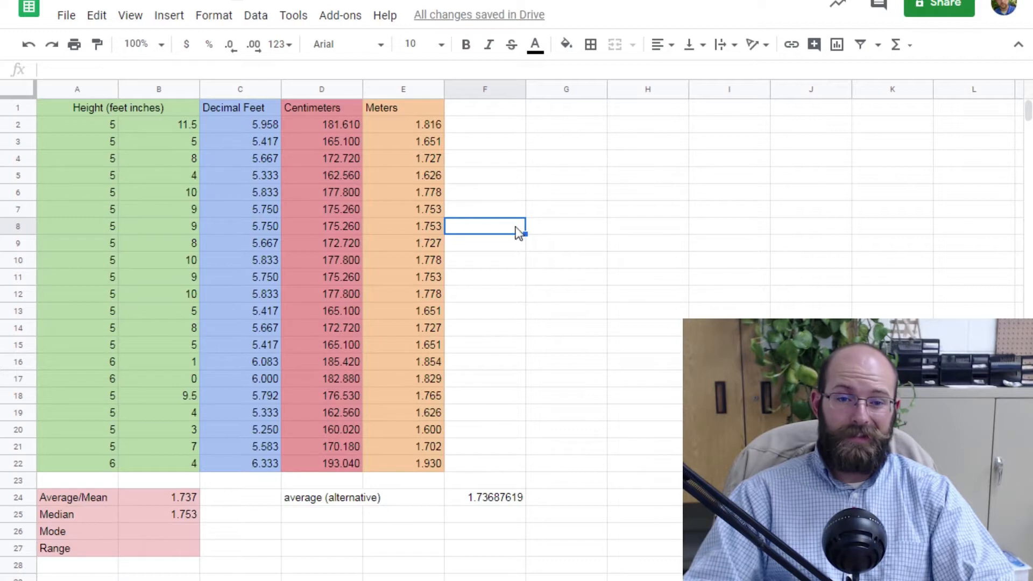
Step: Calculate the mode of the heights in meters in cell B26 with the MODE function over E2:E22
left_click(163, 528)
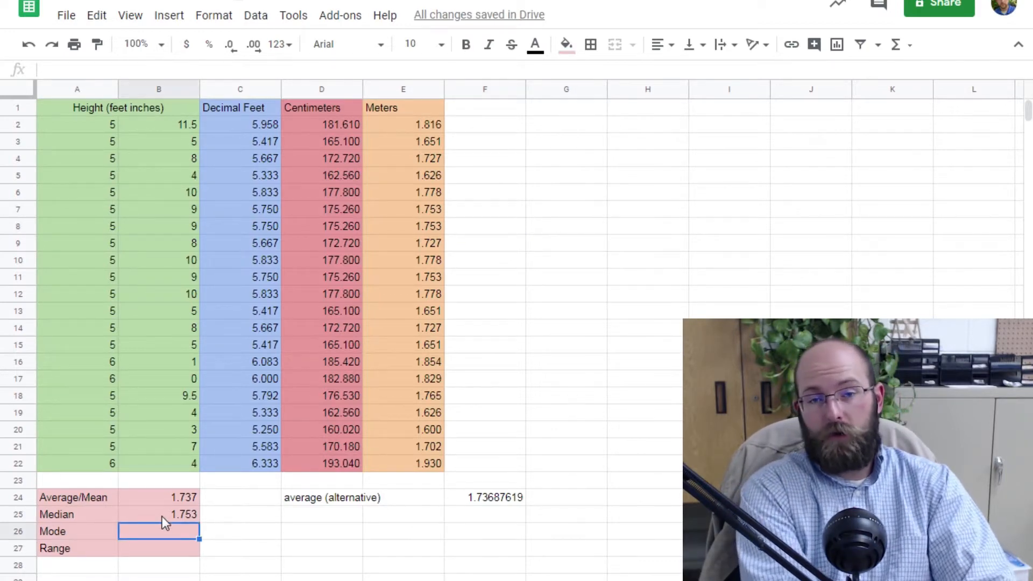
type("=")
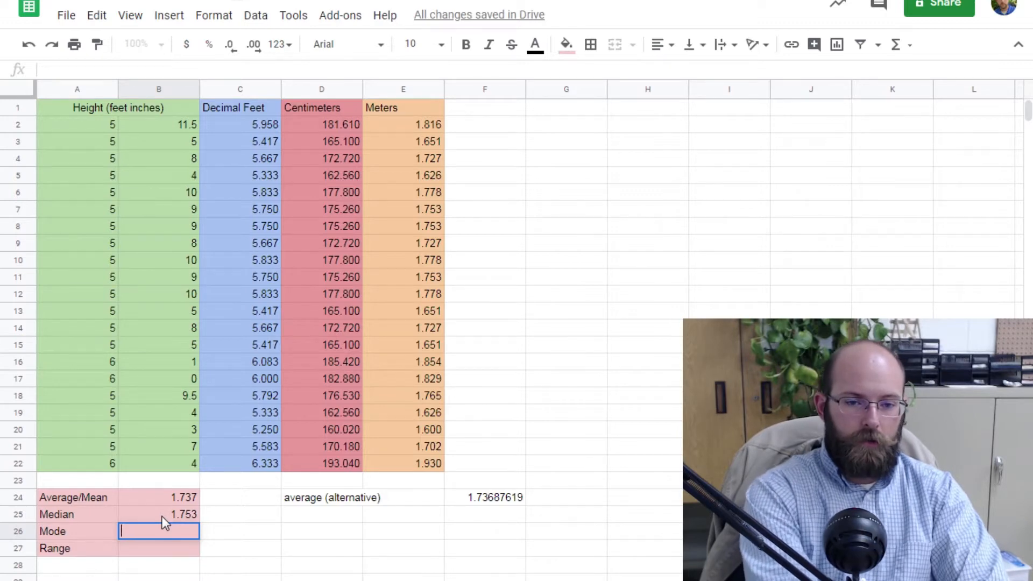
type("mode")
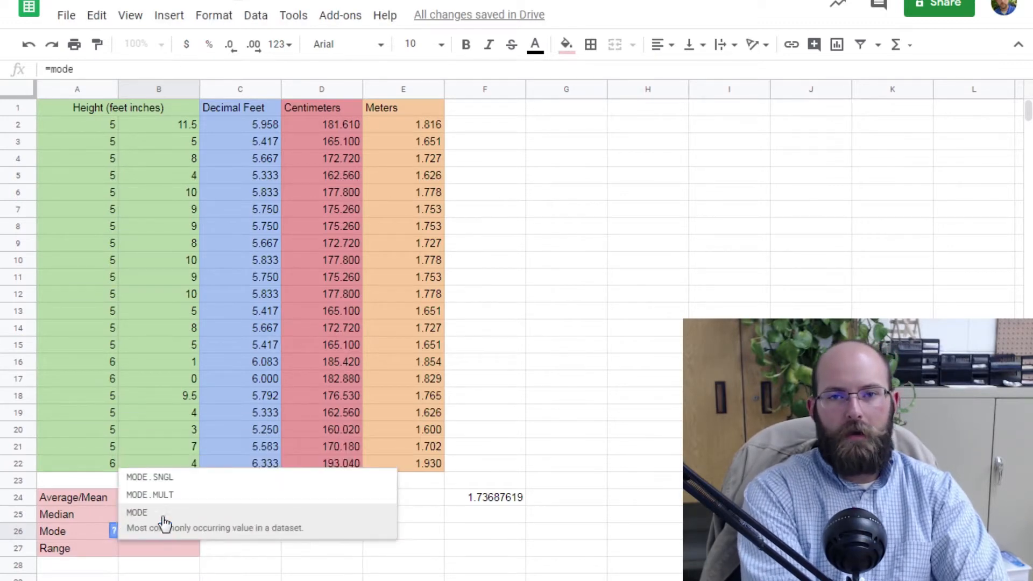
left_click(163, 517)
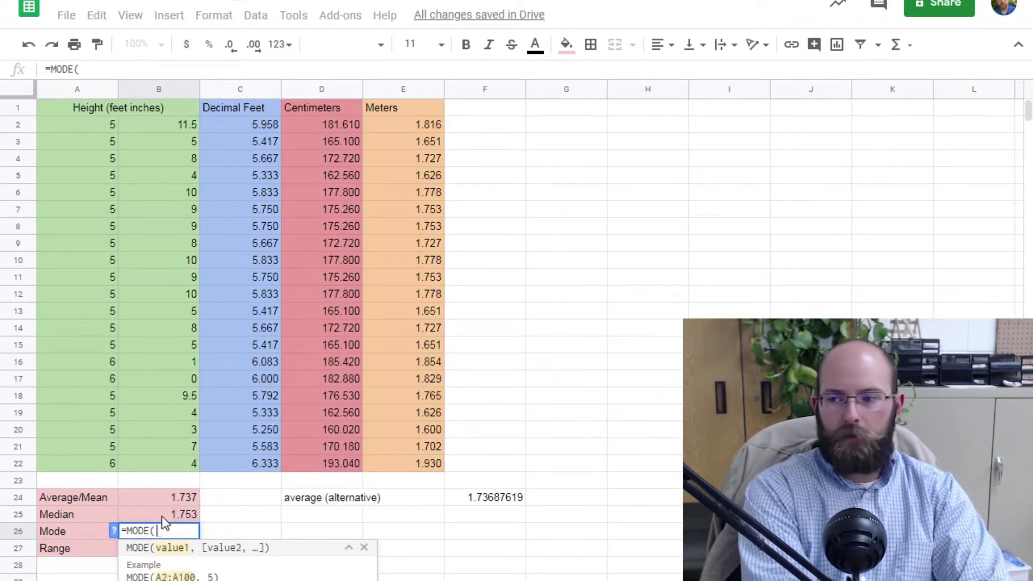
left_click_drag(399, 127, 422, 460)
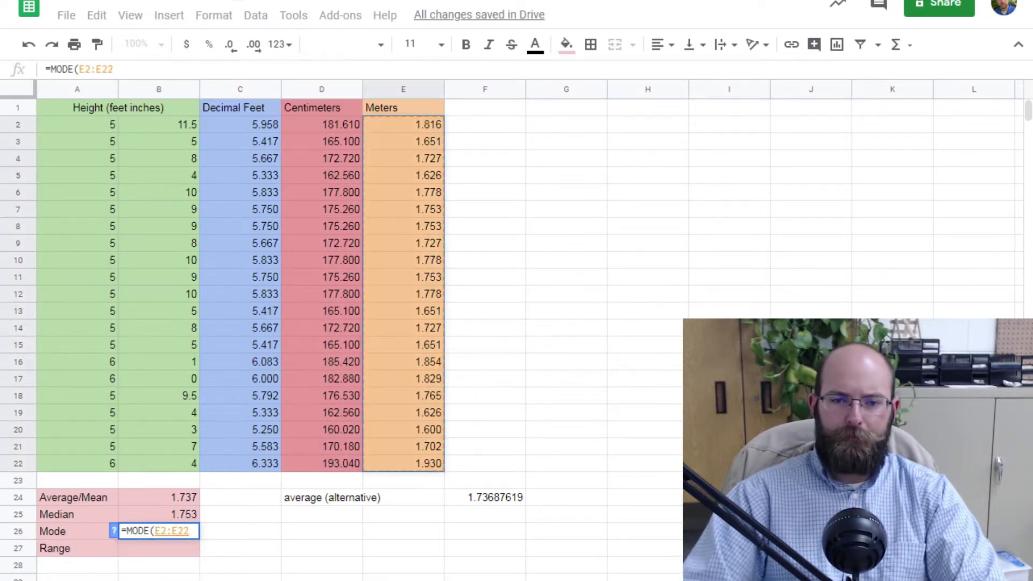
key("Return")
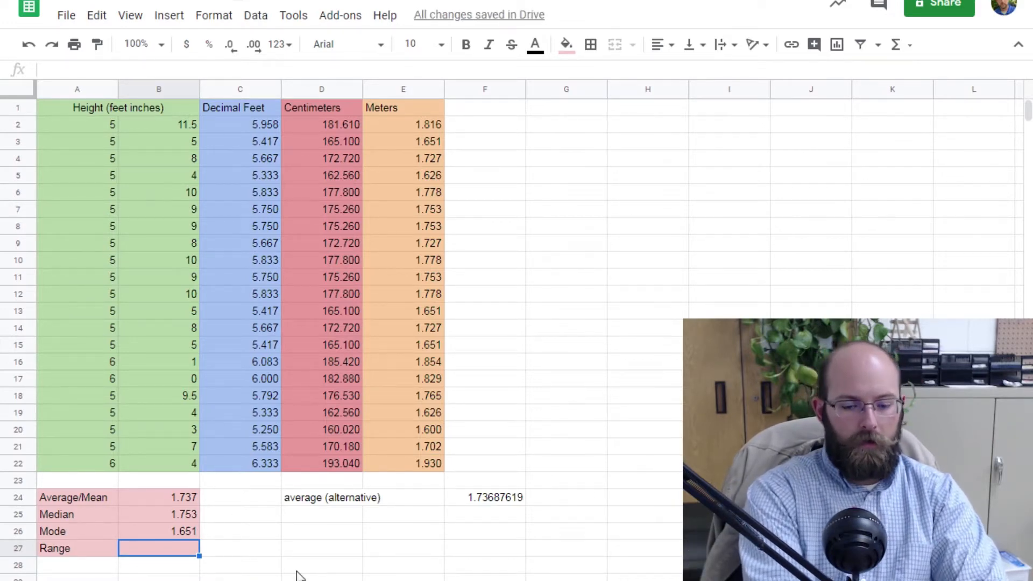
Step: Calculate the range of the heights in meters in cell B27 with =max(e2:e22)-min(e2:e22) and review the formula
type("=range")
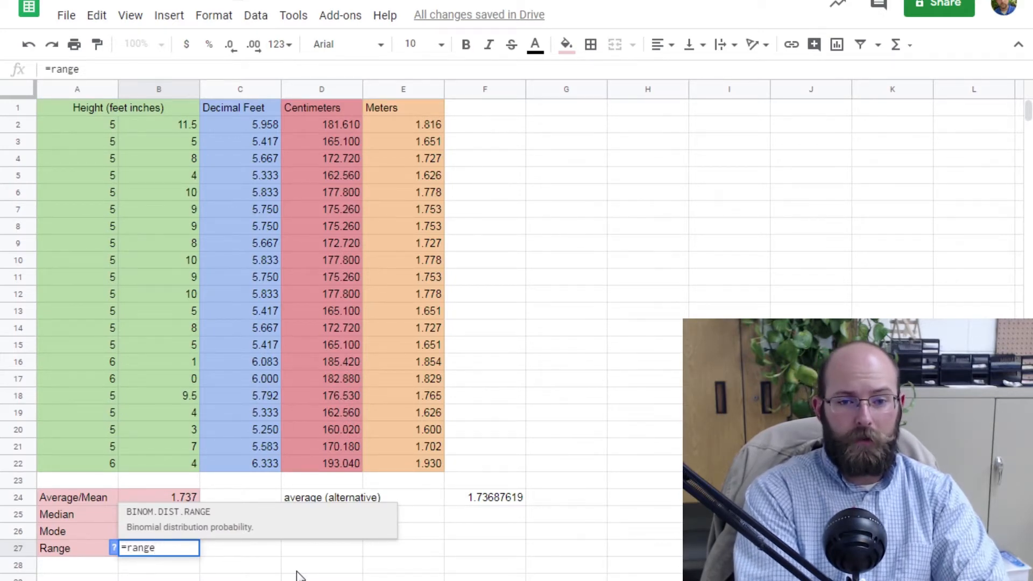
key("BackSpace")
key("BackSpace")
key("BackSpace")
key("BackSpace")
key("BackSpace")
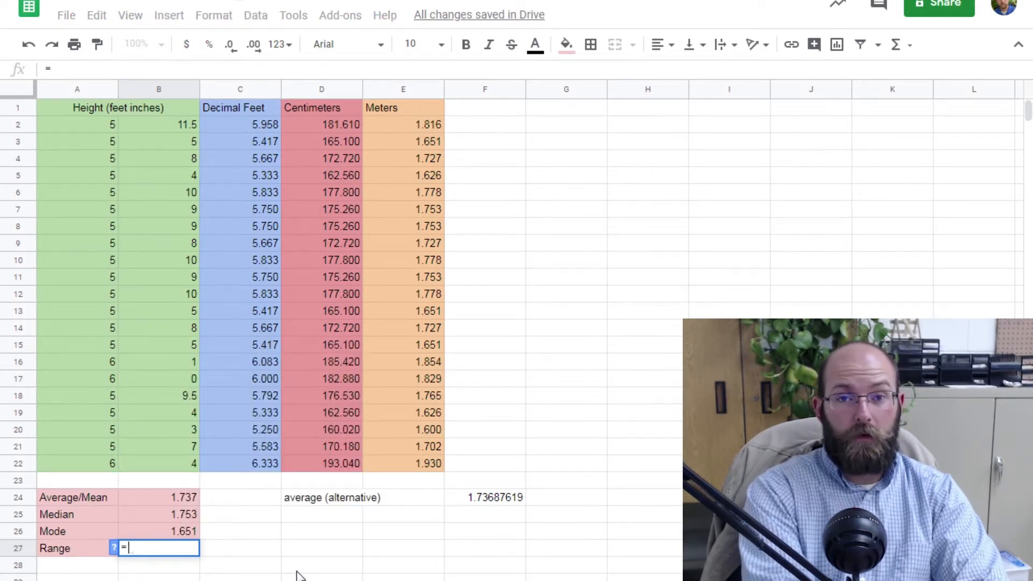
type("max(e2:e22)")
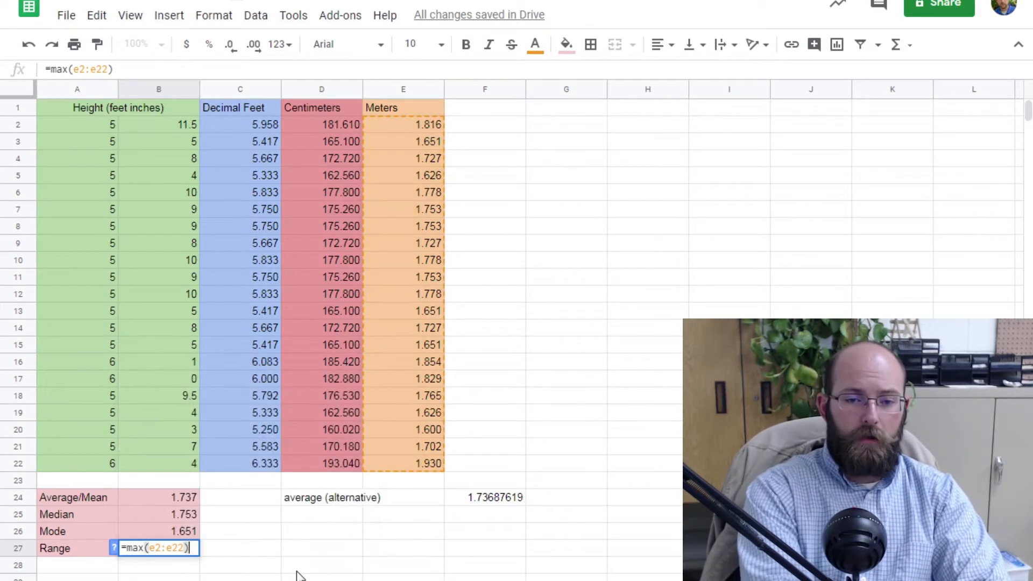
type("-m")
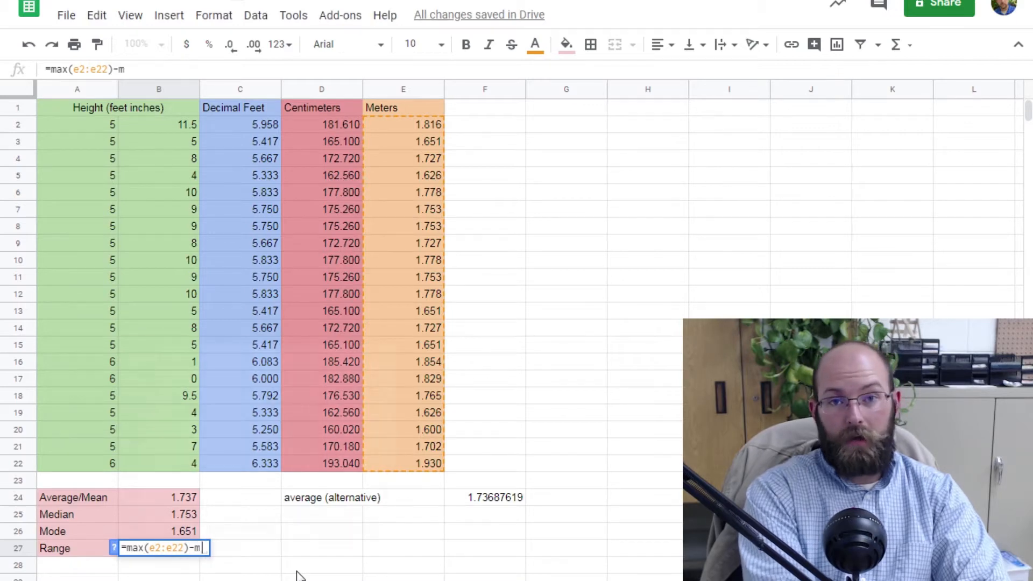
type("in(e")
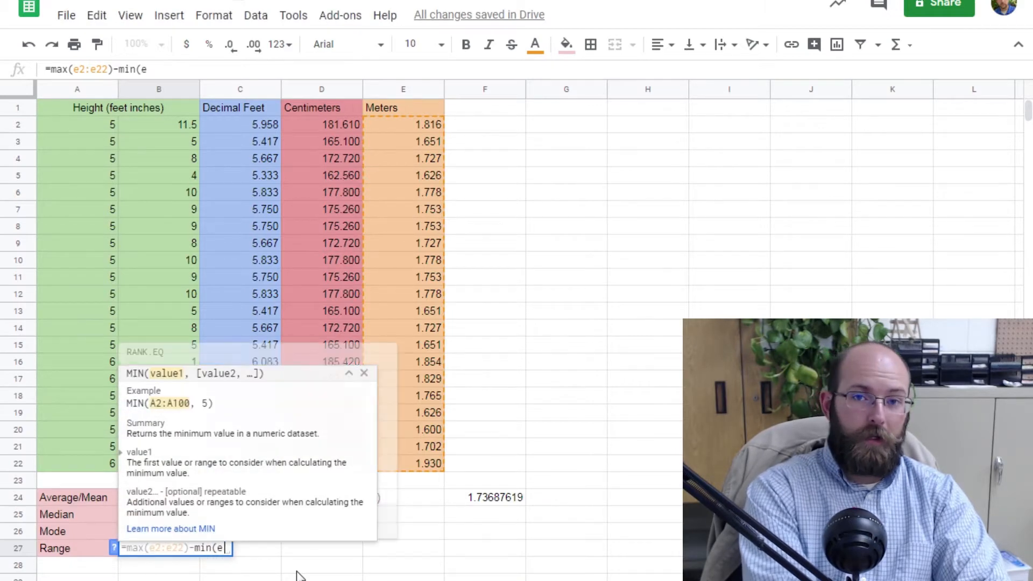
type("2:e22)")
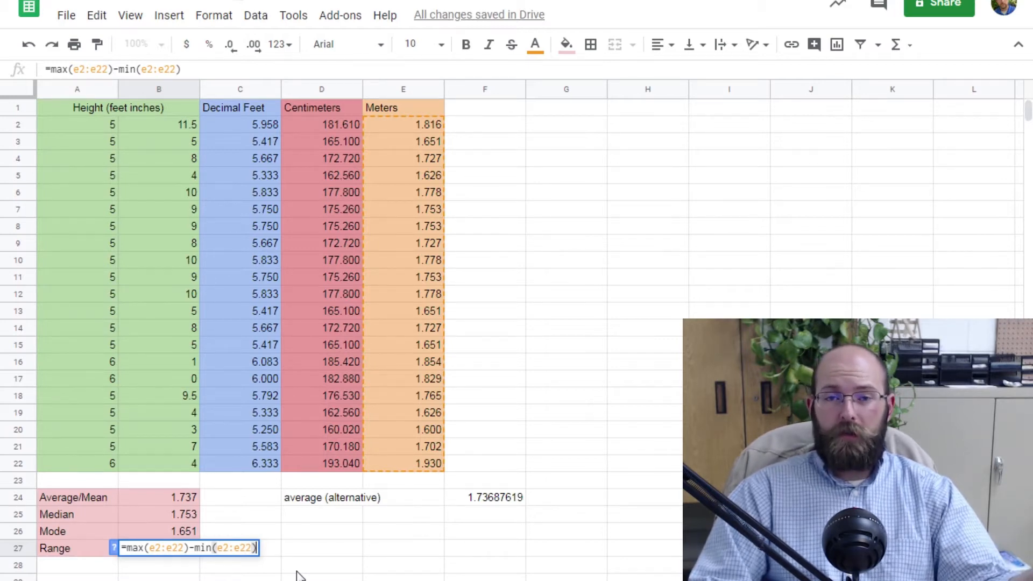
key("Return")
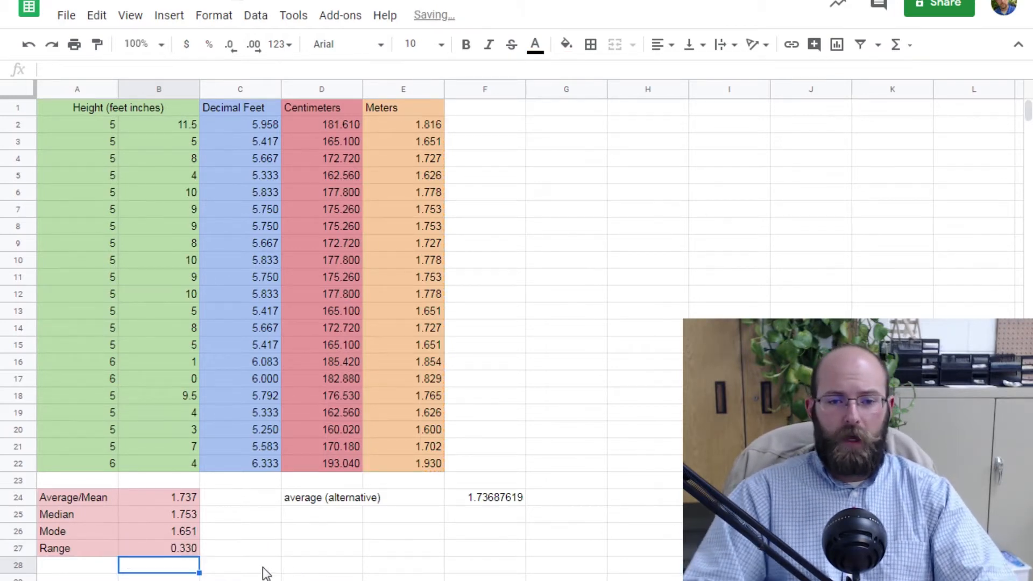
left_click(181, 549)
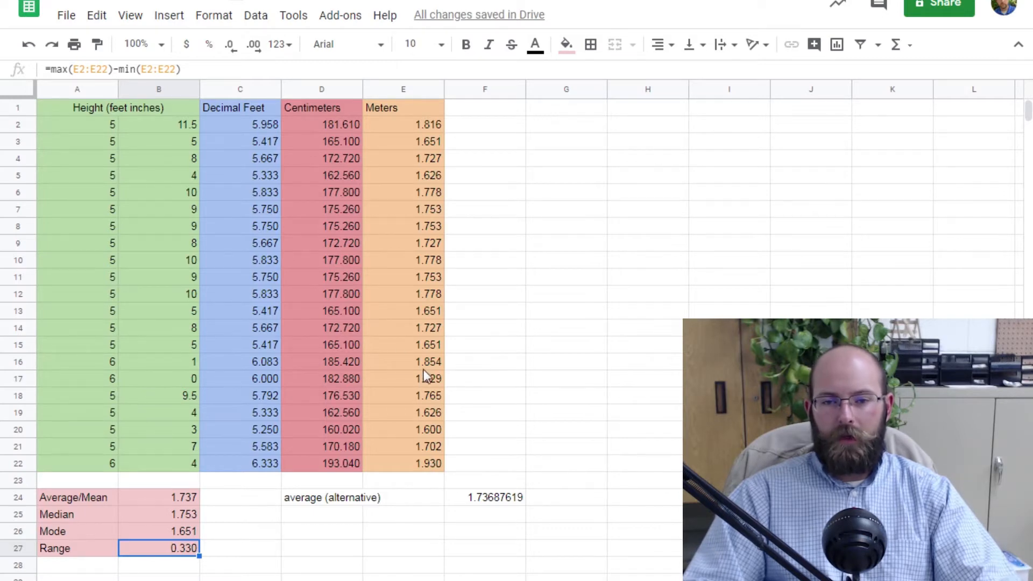
left_click(442, 127)
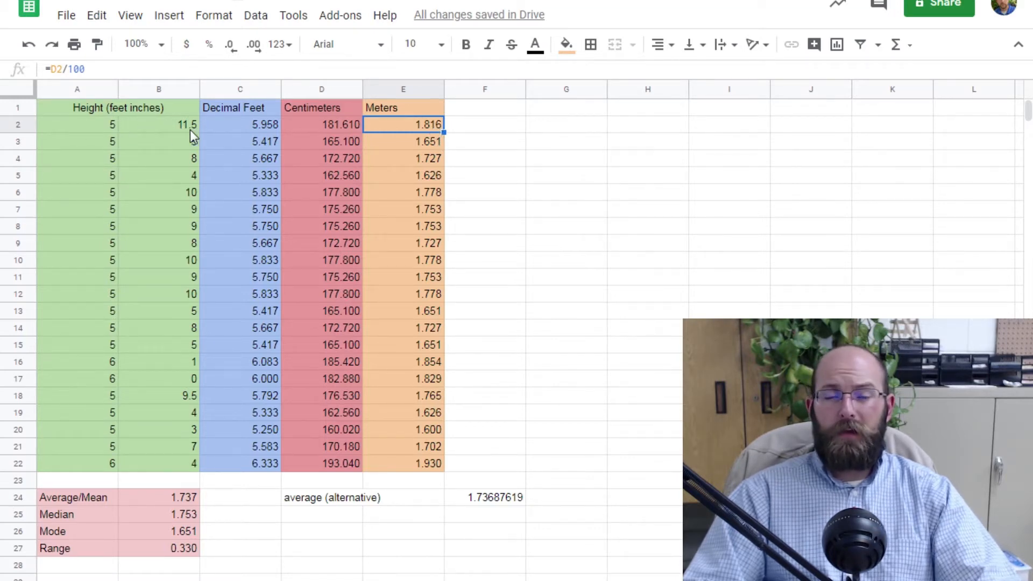
Step: Change the first height in row 2 to 6 feet 0 inches and check its meters value and the summary statistics
left_click(110, 134)
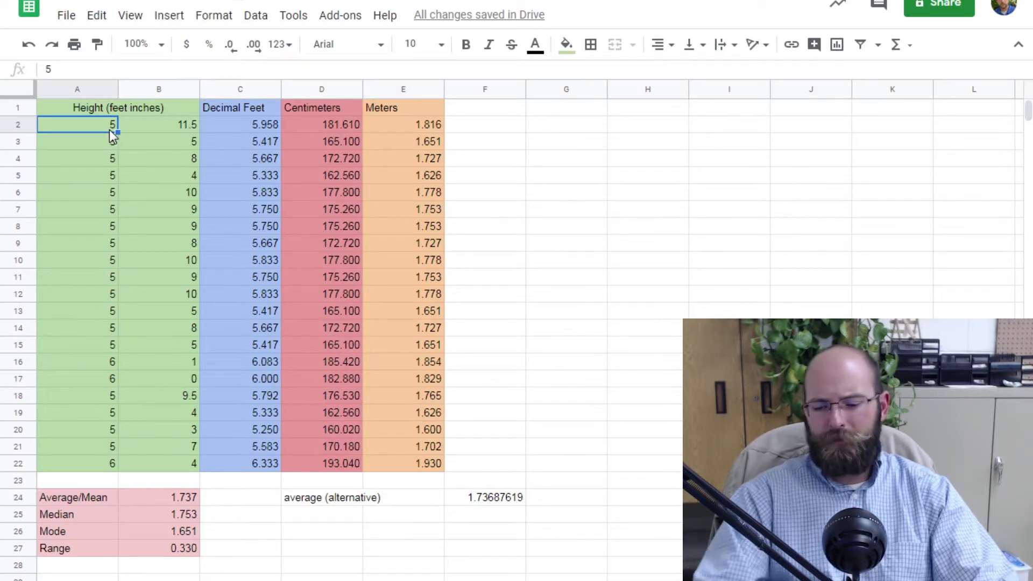
type("6")
key("Tab")
type("0")
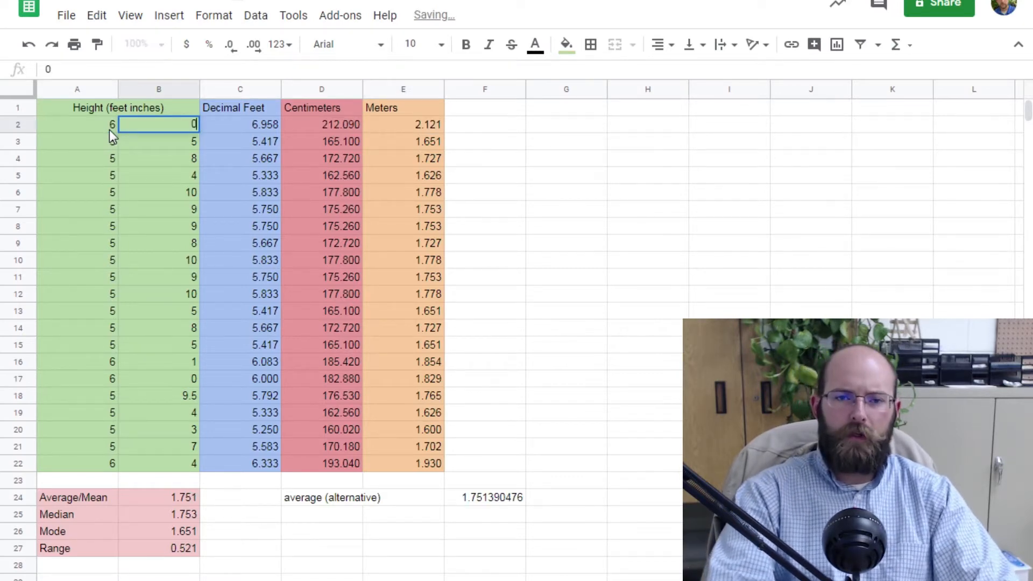
key("Return")
left_click(425, 124)
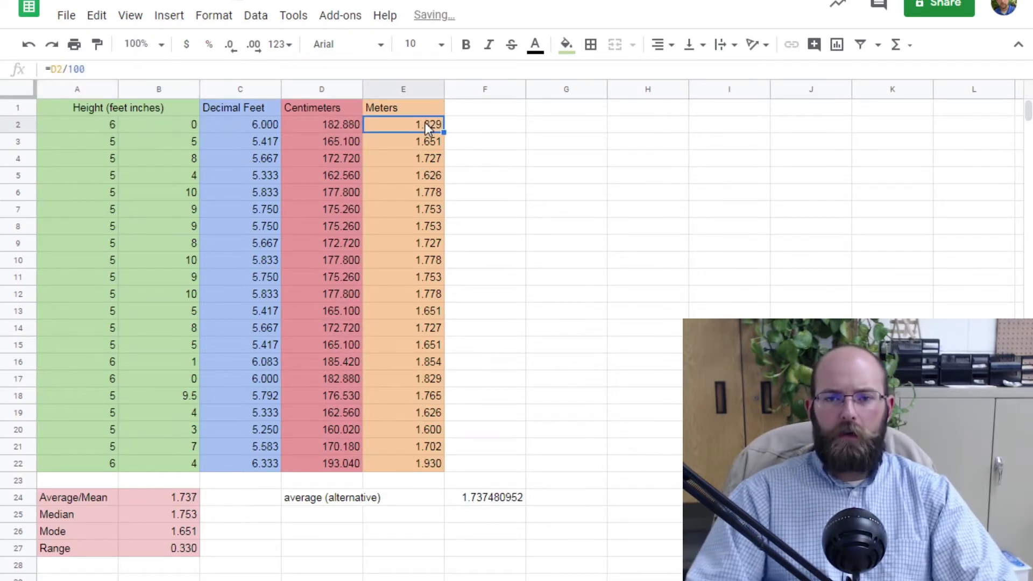
left_click_drag(156, 497, 156, 531)
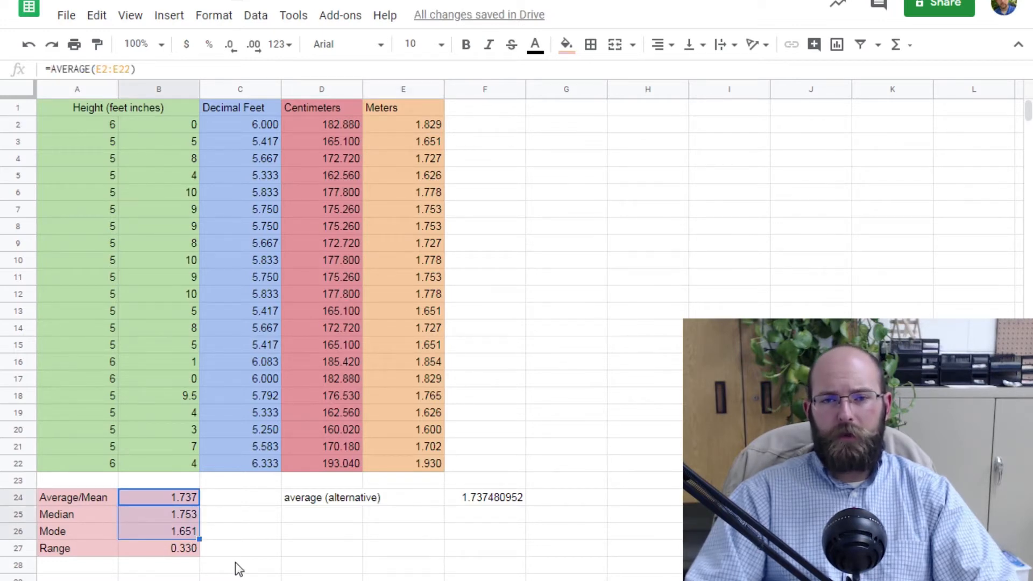
Step: Set the inches in cell B2 to 30 and review the mean, median, mode and range
left_click(157, 126)
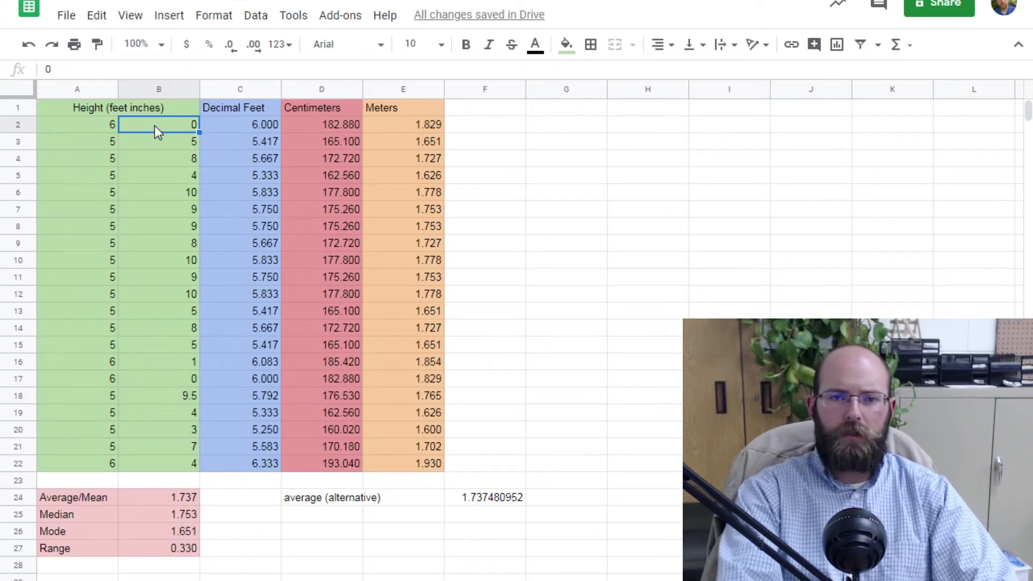
type("30")
key("Return")
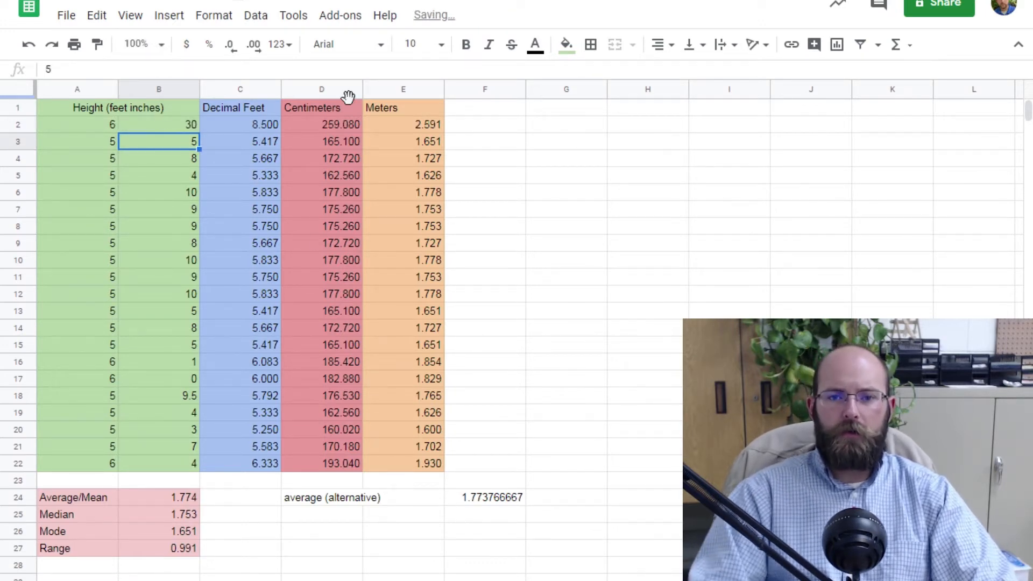
left_click(162, 497)
left_click_drag(162, 495, 178, 548)
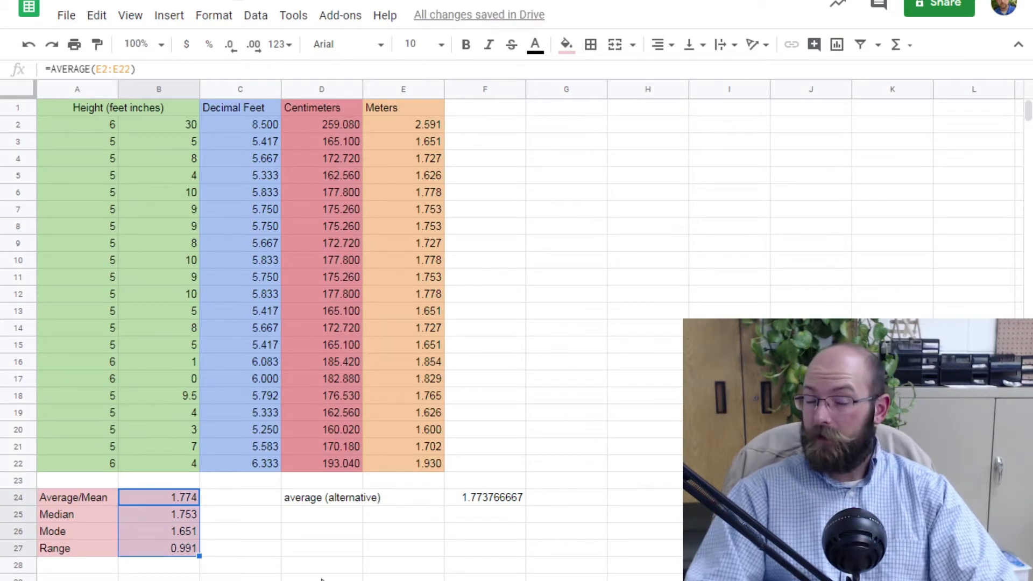
left_click(160, 503)
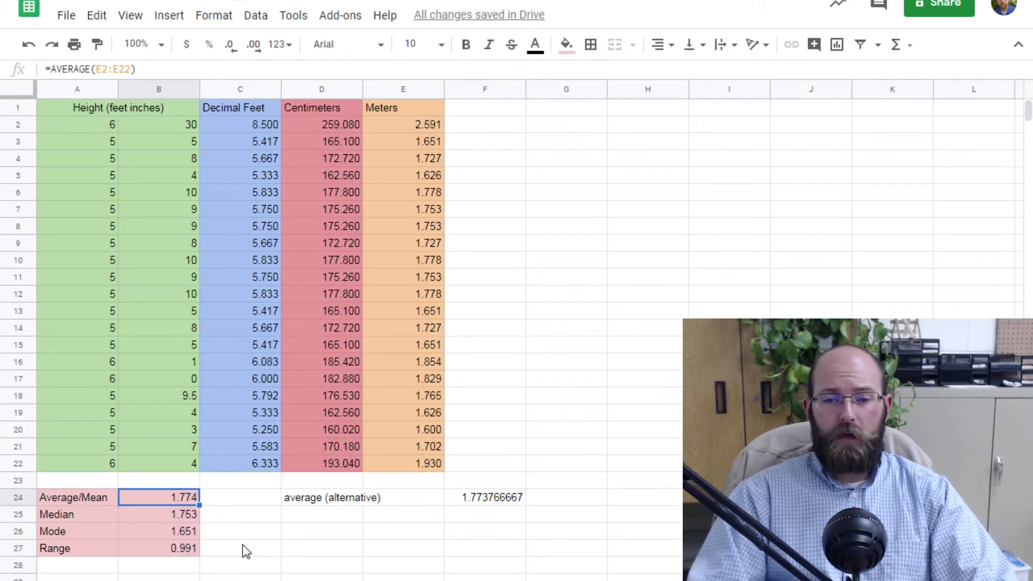
Step: Set the inches in cell B22 to 1000 and inspect the effect on the mean, median, mode and range cells
left_click(156, 463)
type("1000")
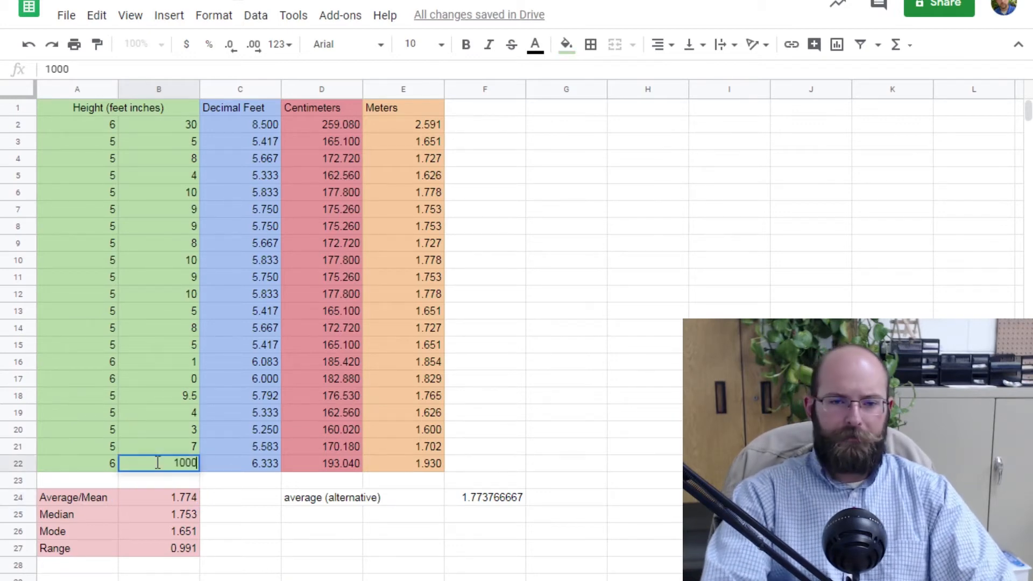
key("Return")
left_click(166, 460)
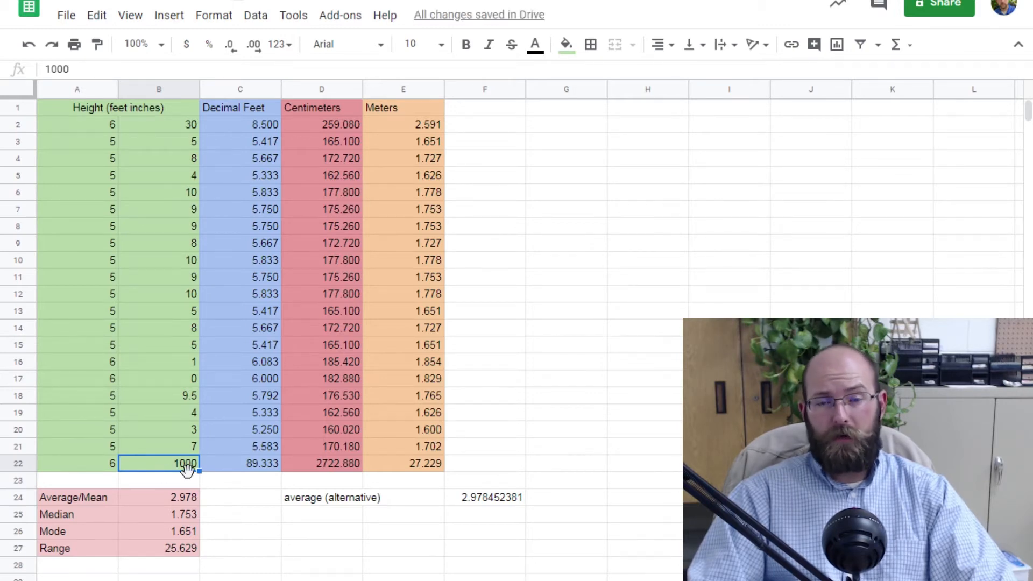
left_click_drag(116, 551, 138, 496)
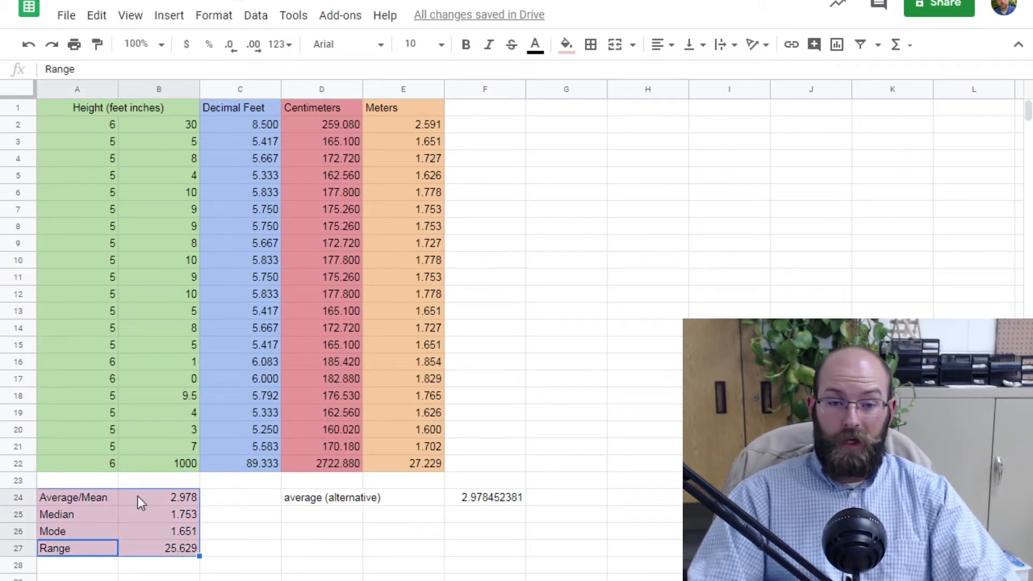
left_click(135, 517)
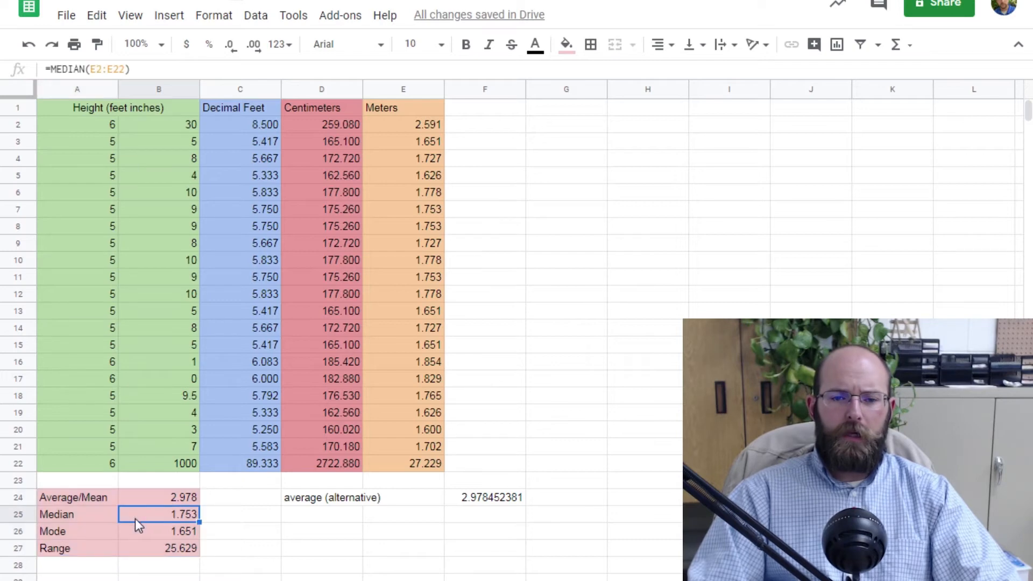
left_click(140, 531)
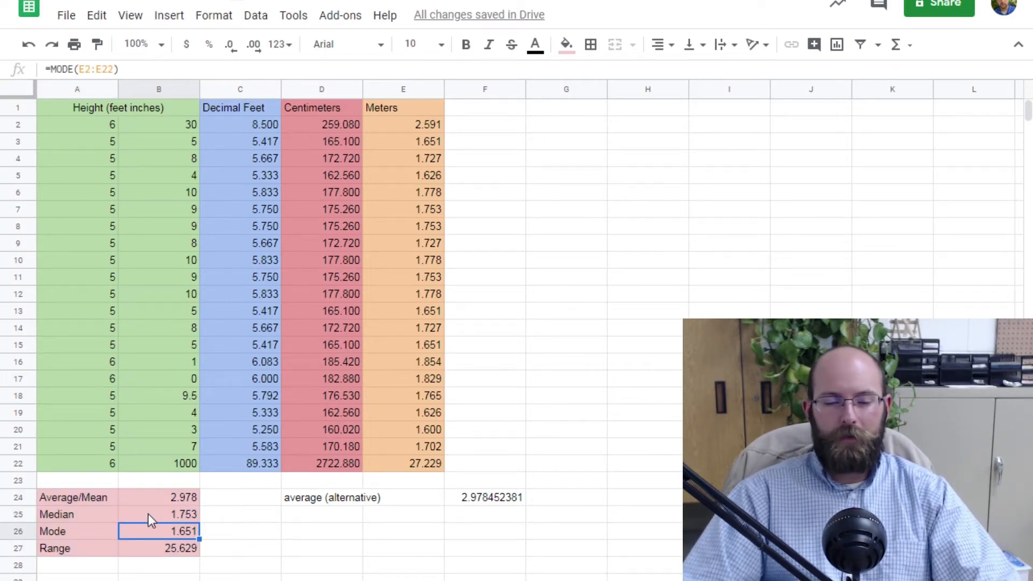
left_click(163, 493)
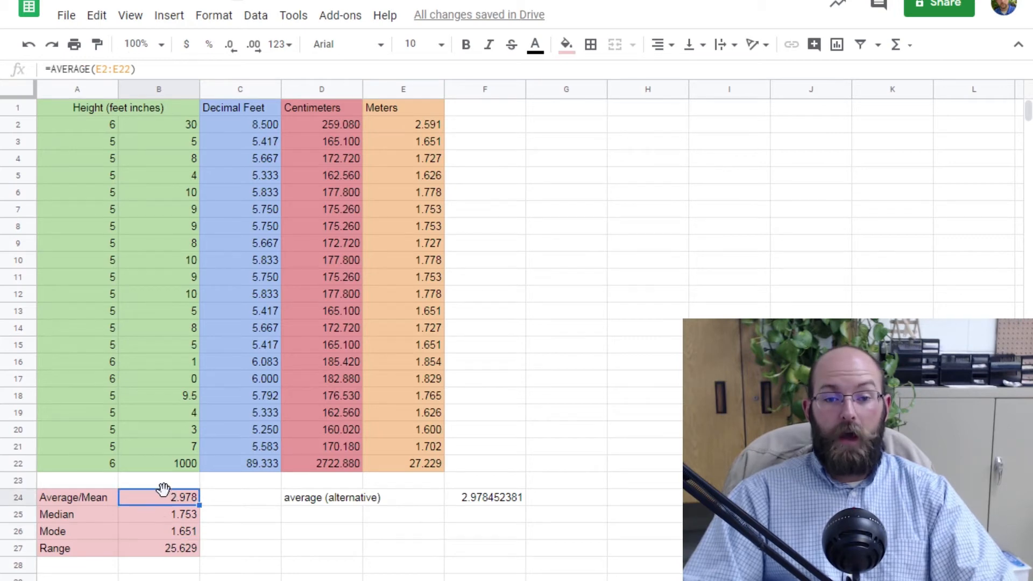
left_click(149, 548)
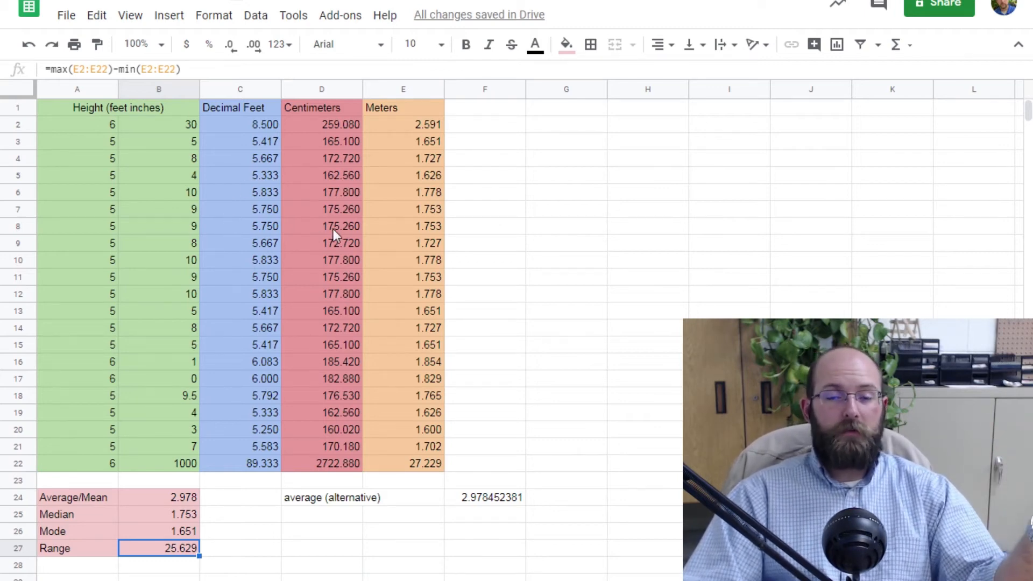
Step: Enter the sum =5+6+4+8 in the empty cell H5
left_click(619, 180)
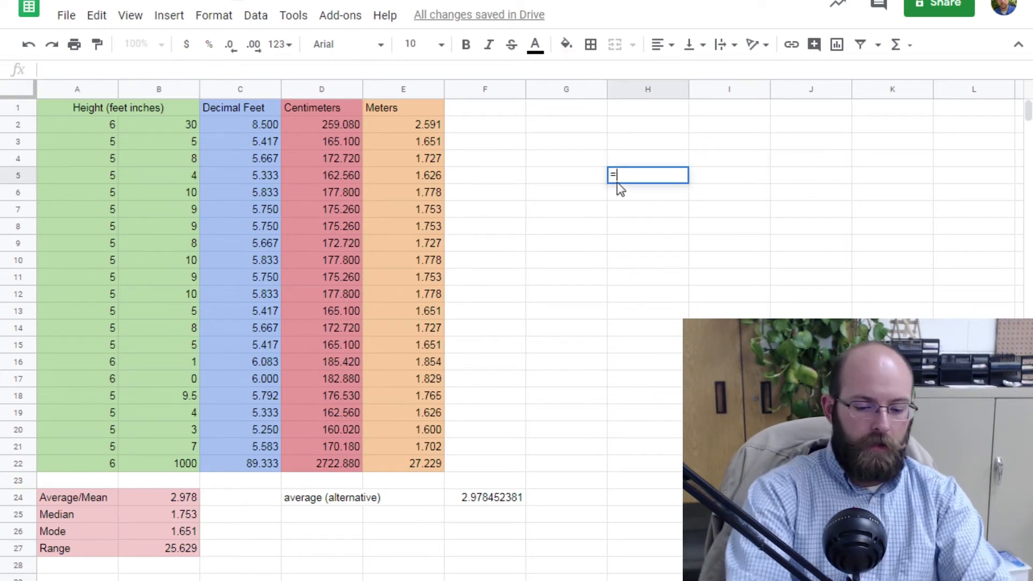
type("=5+6+")
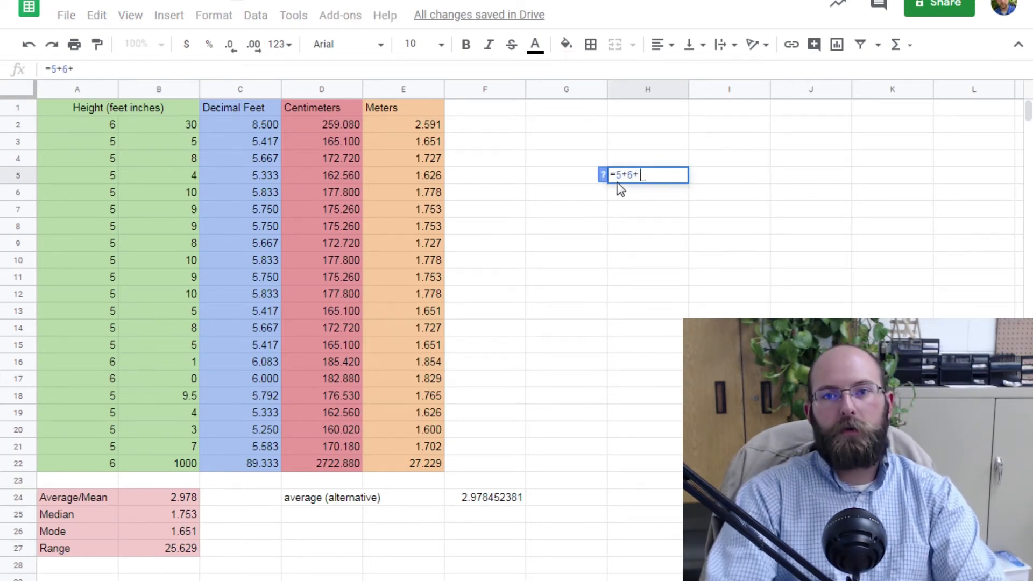
type("4+8")
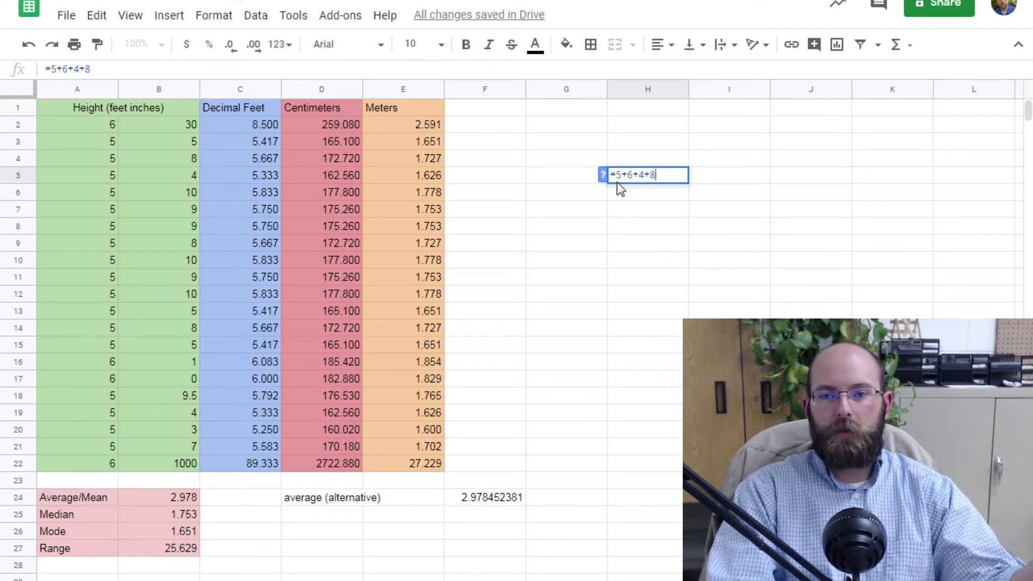
key("Return")
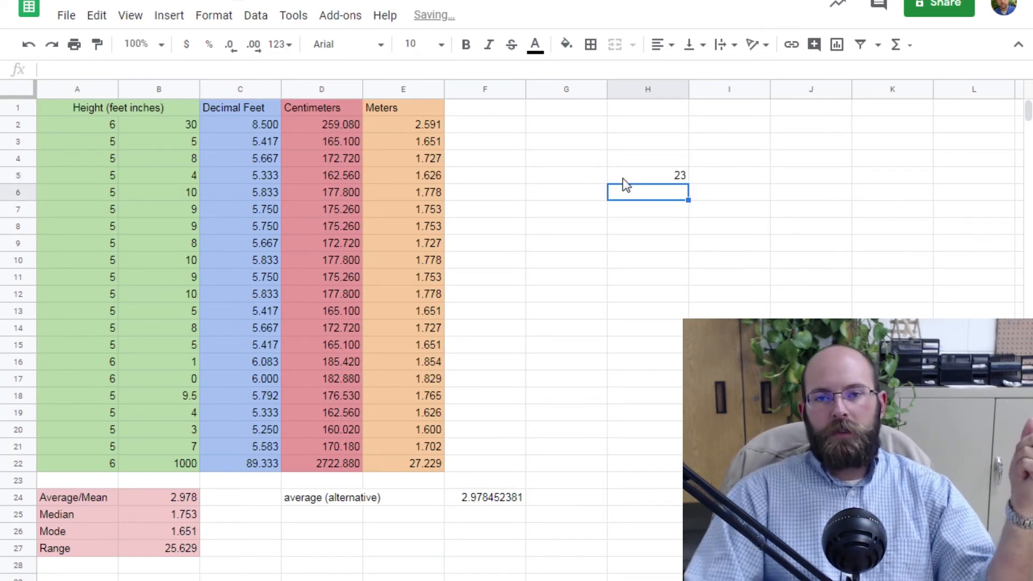